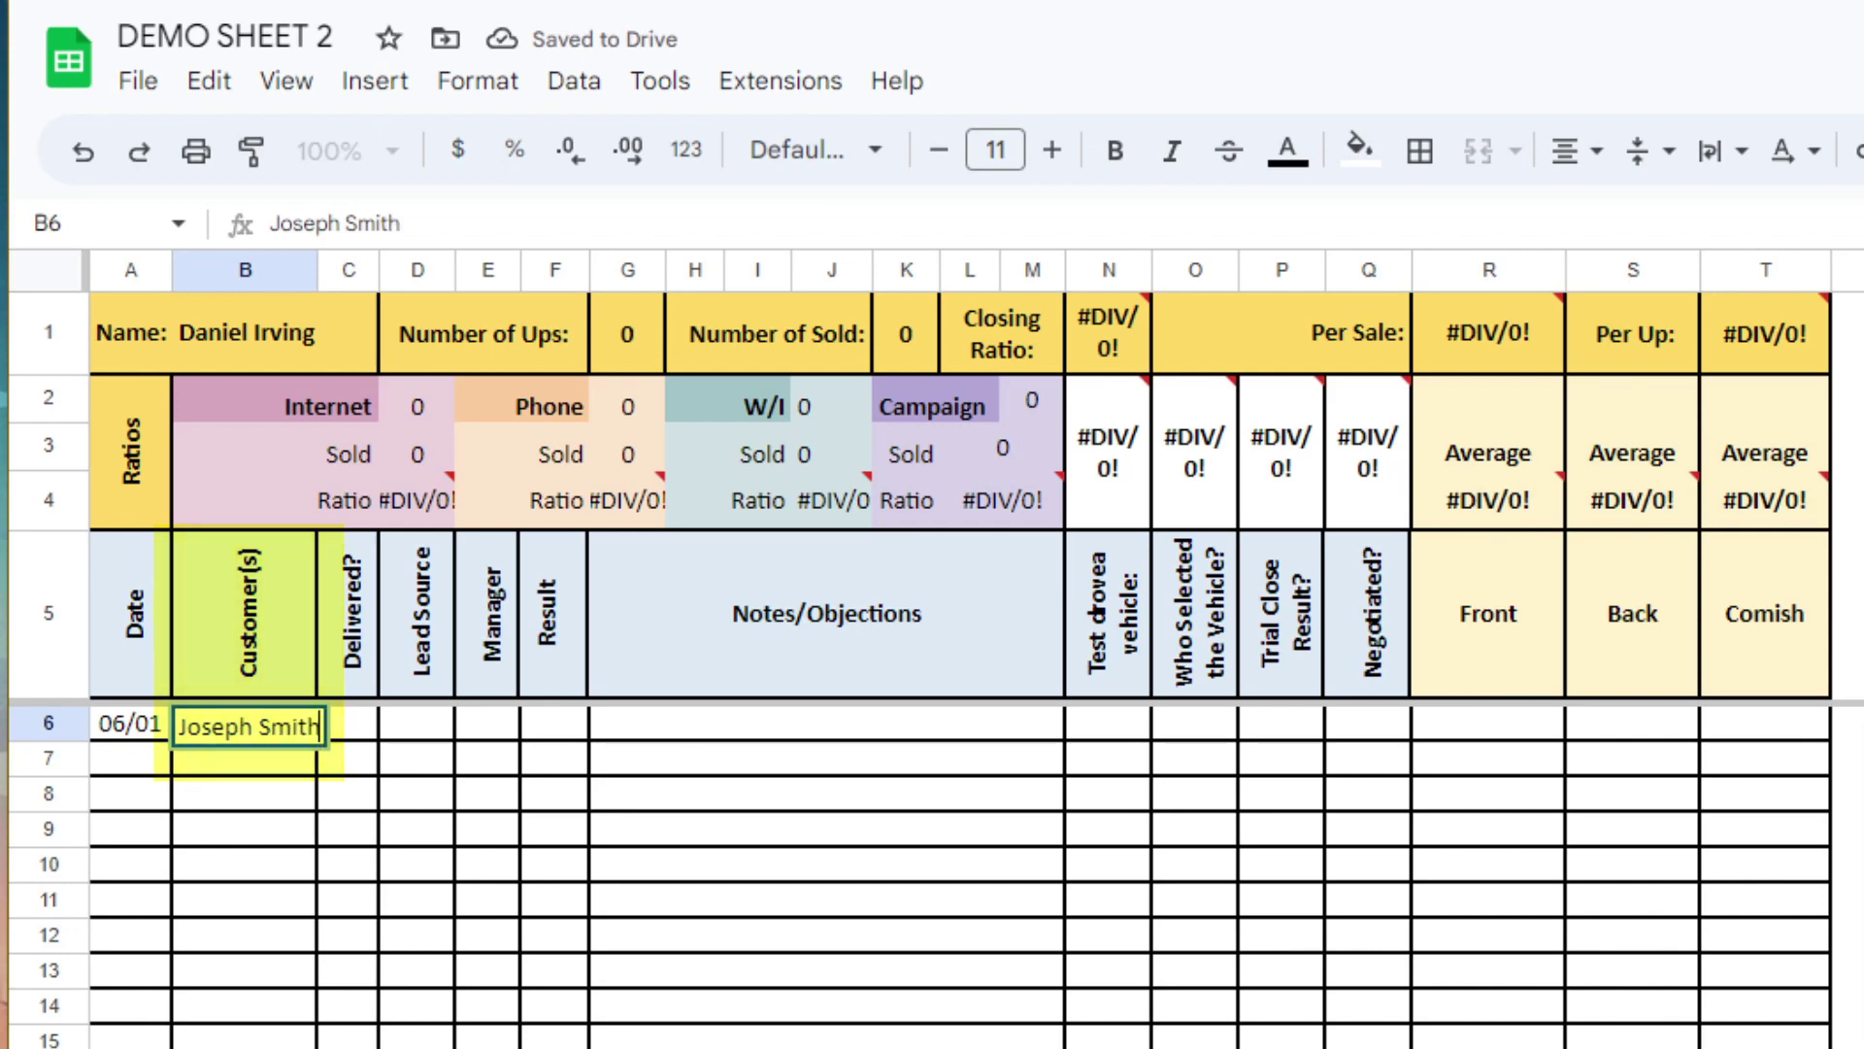
Finish the customer's name entry in row 6, marking Delivered as Y and Lead Source as PHONE
key(Return)
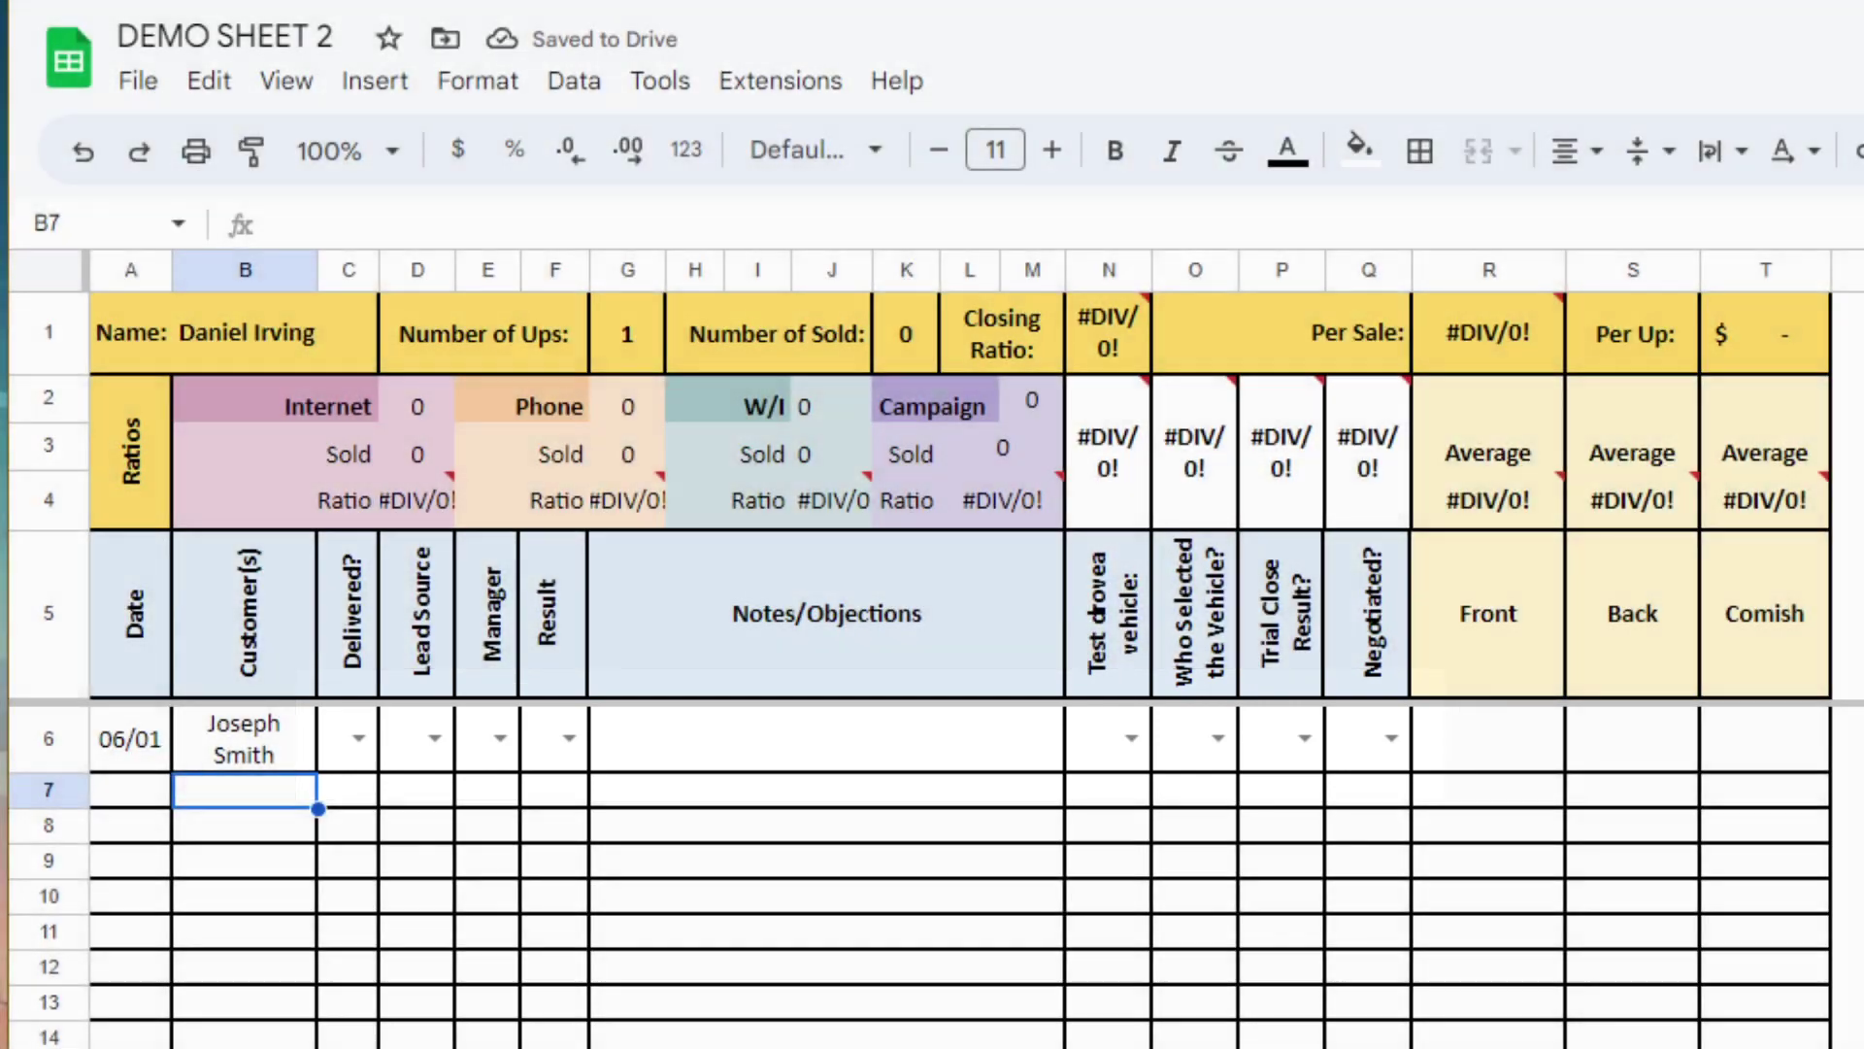
click(358, 738)
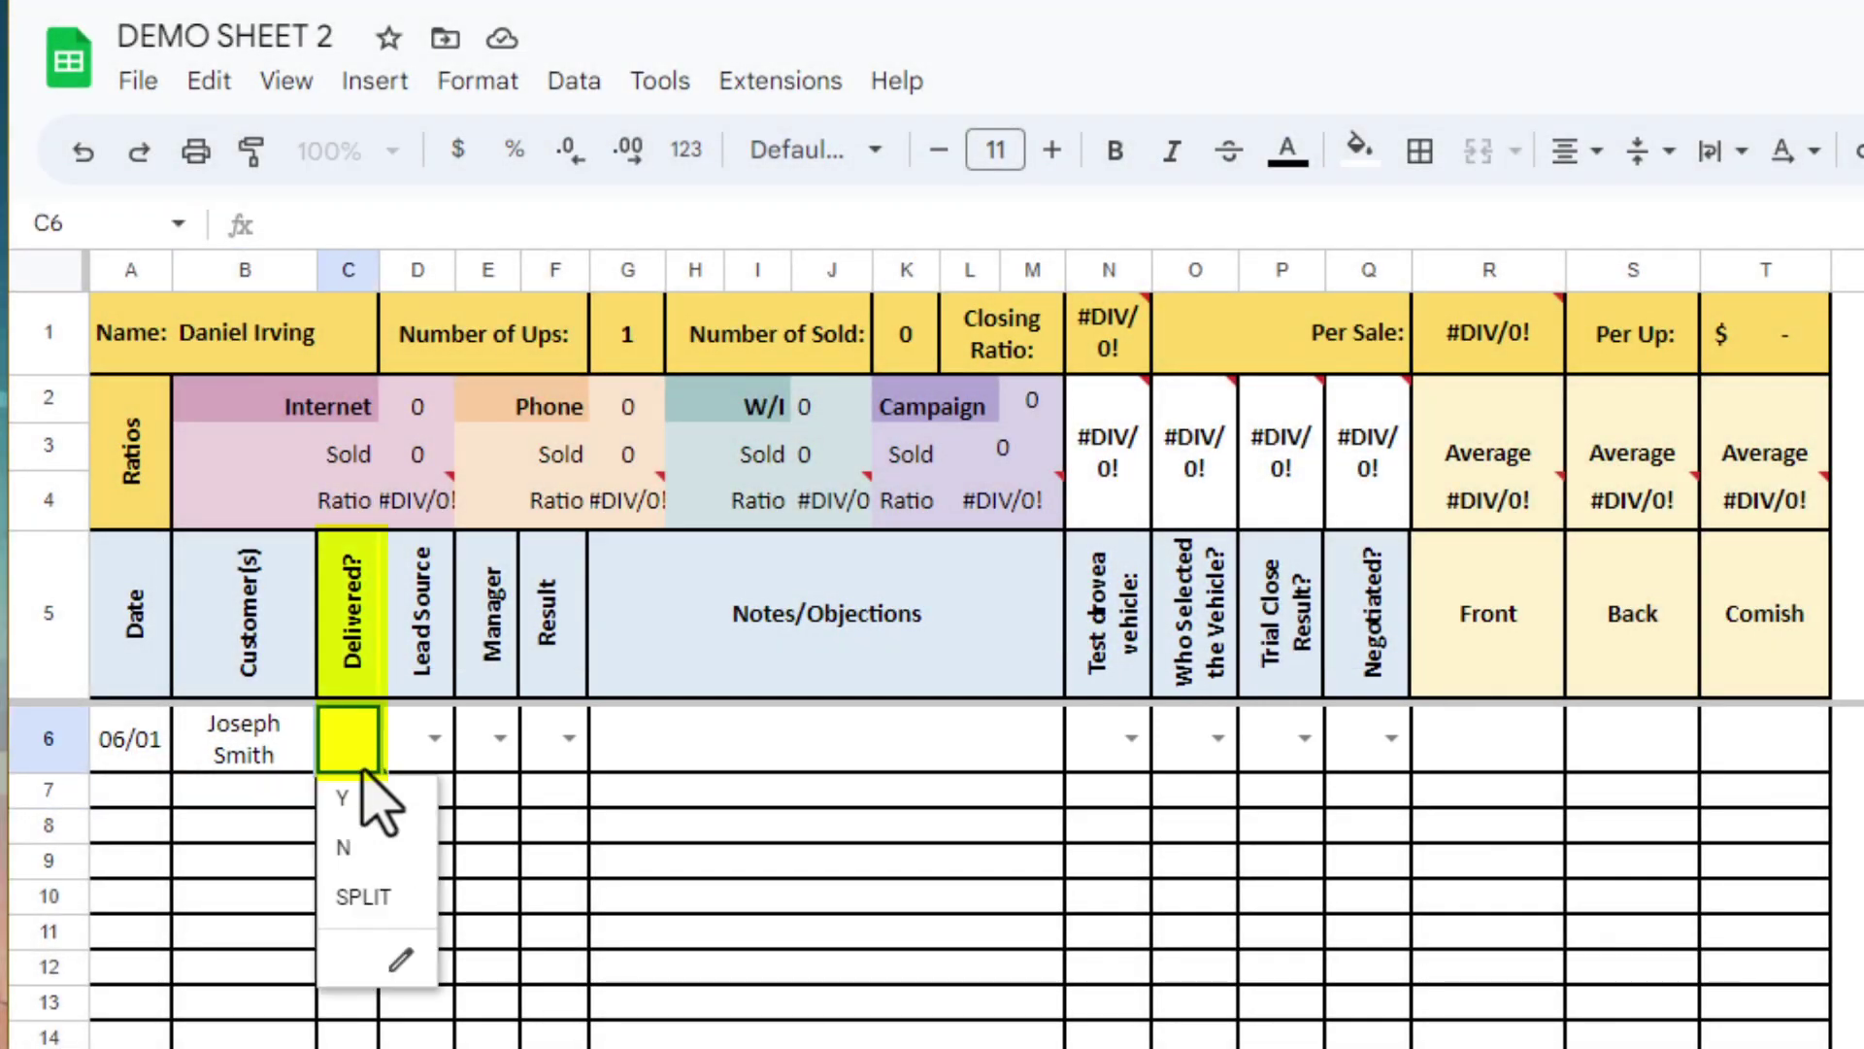
click(355, 794)
click(434, 740)
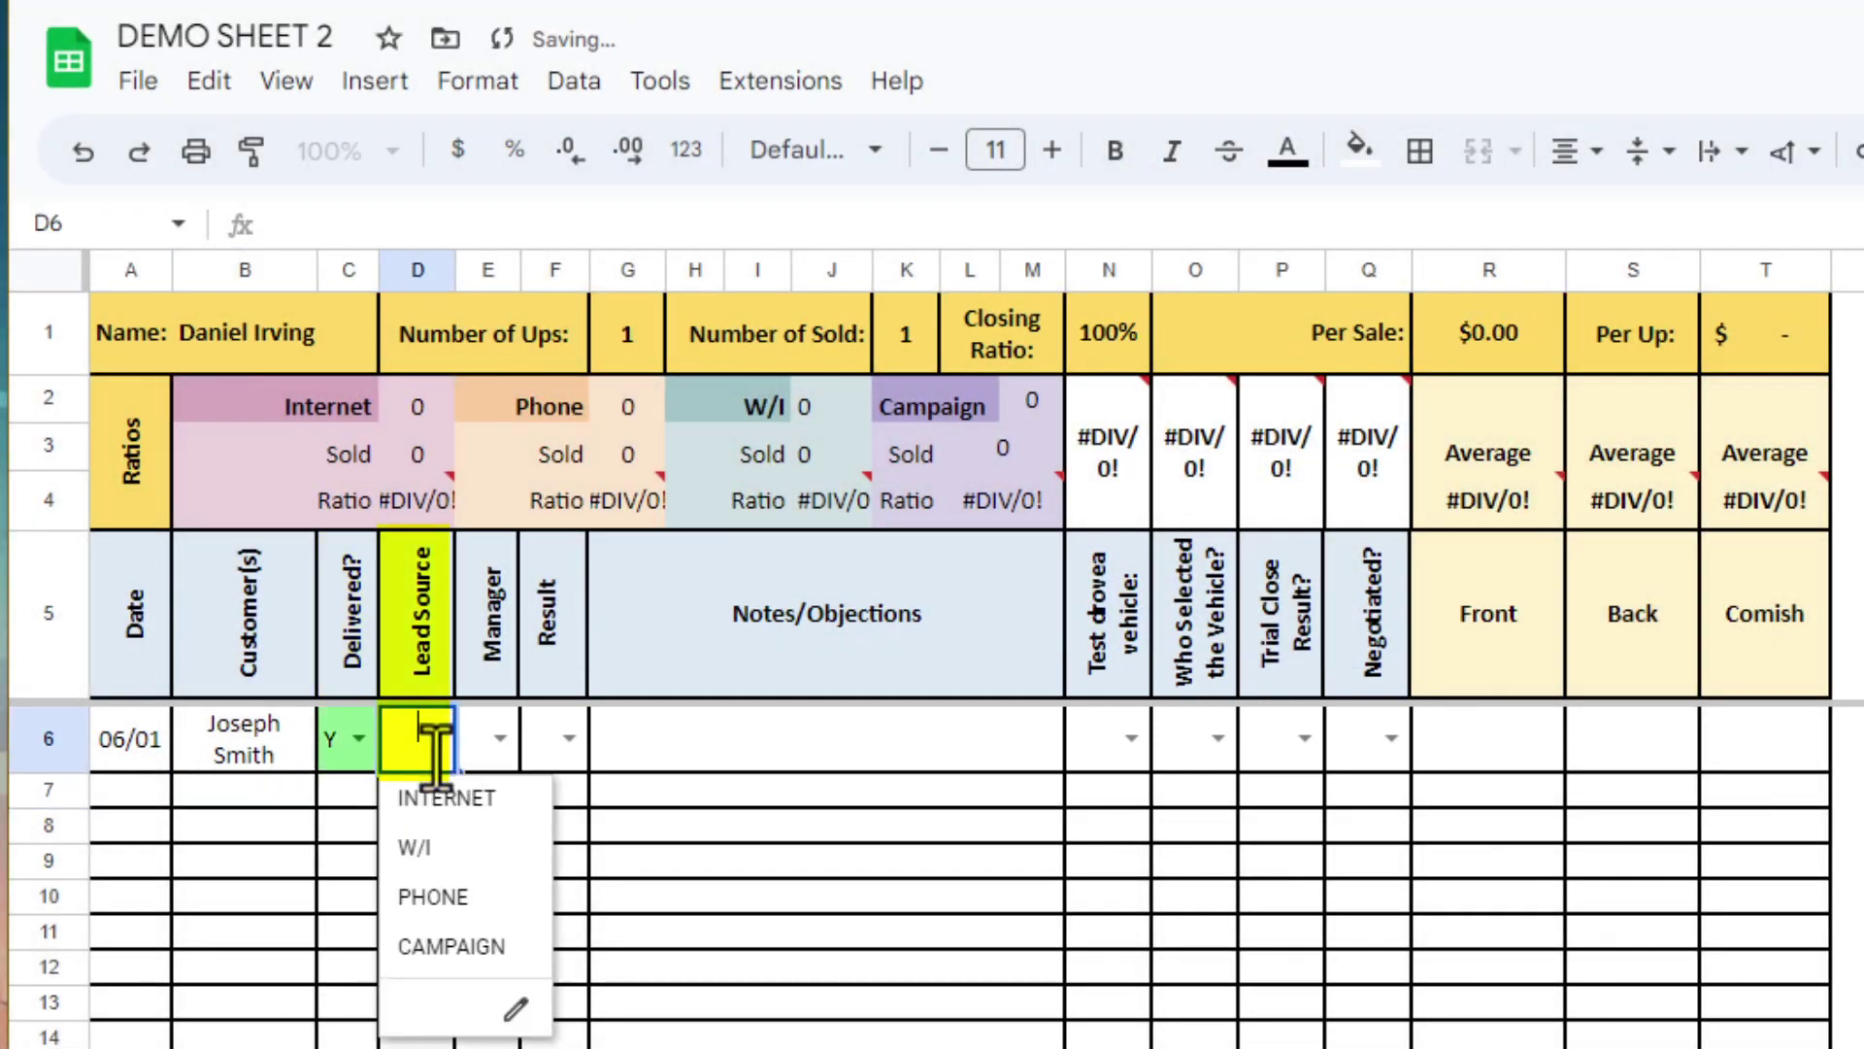
click(431, 891)
Assign the fourth listed manager to the row 6 customer and set the Result to Sold
click(500, 750)
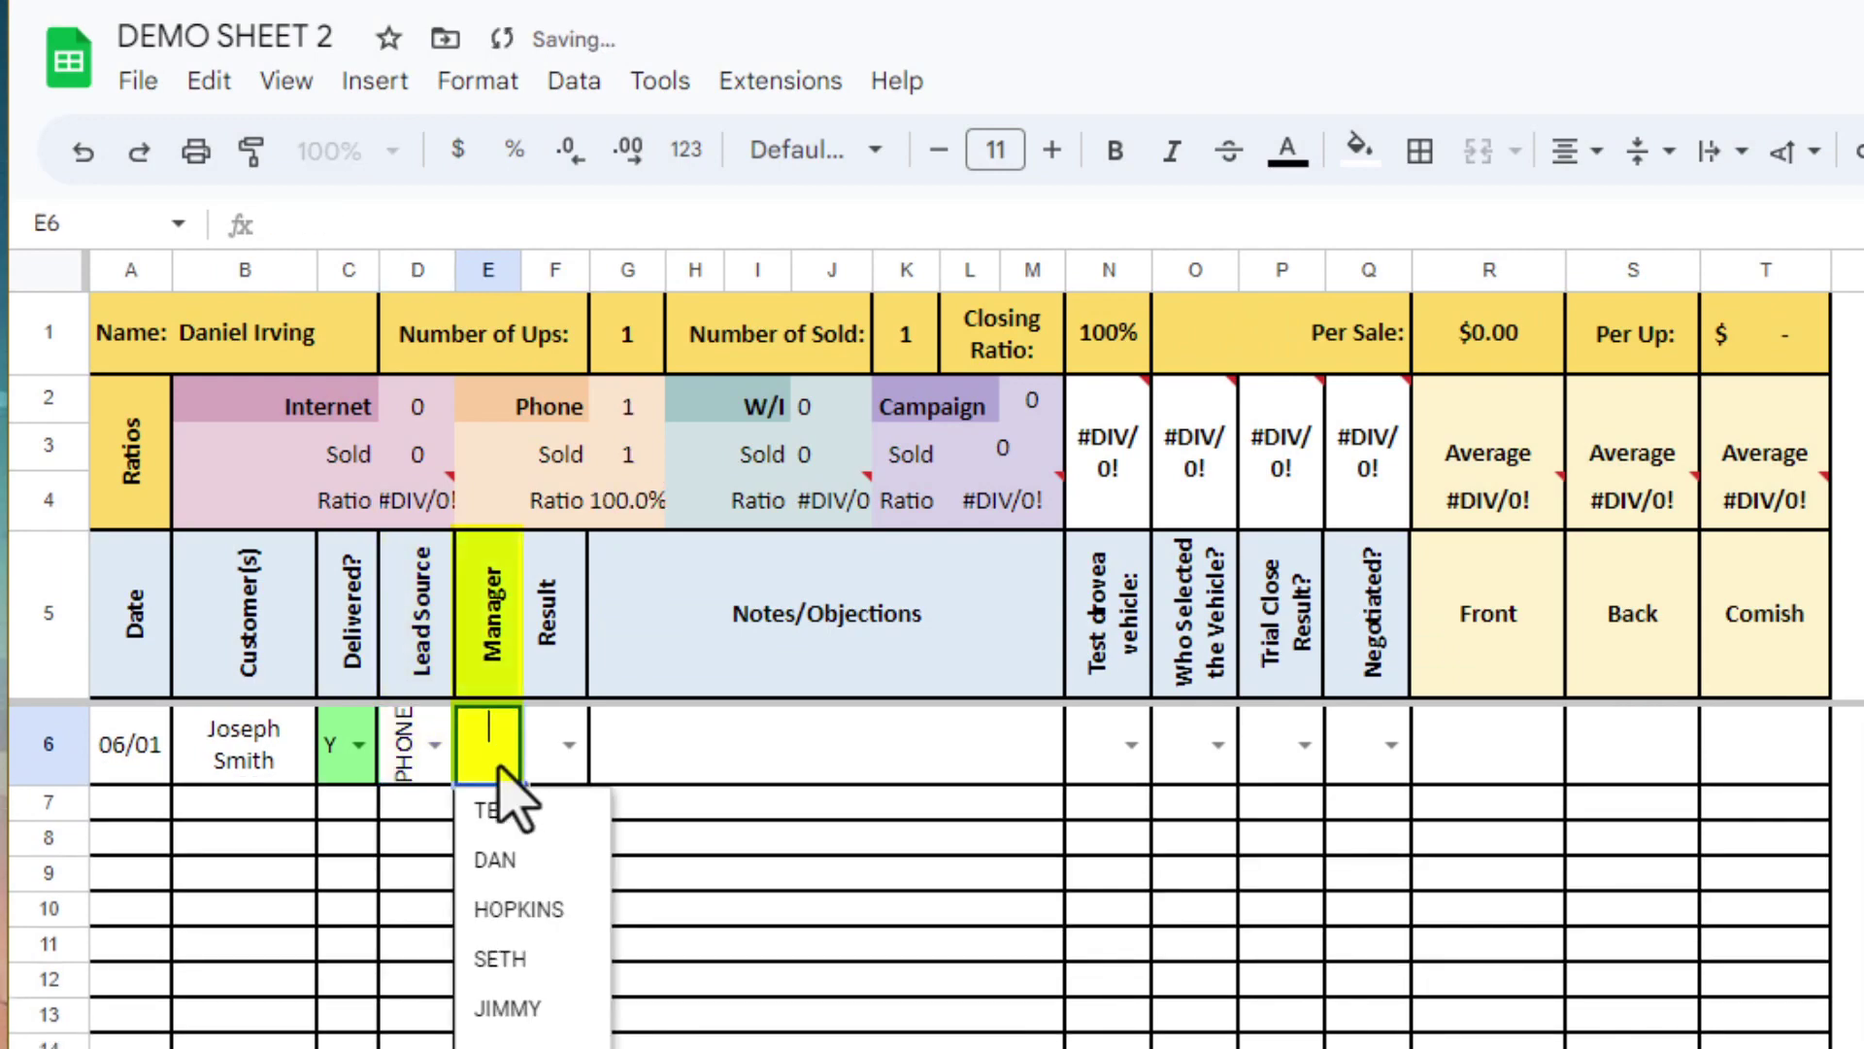
click(485, 961)
click(515, 682)
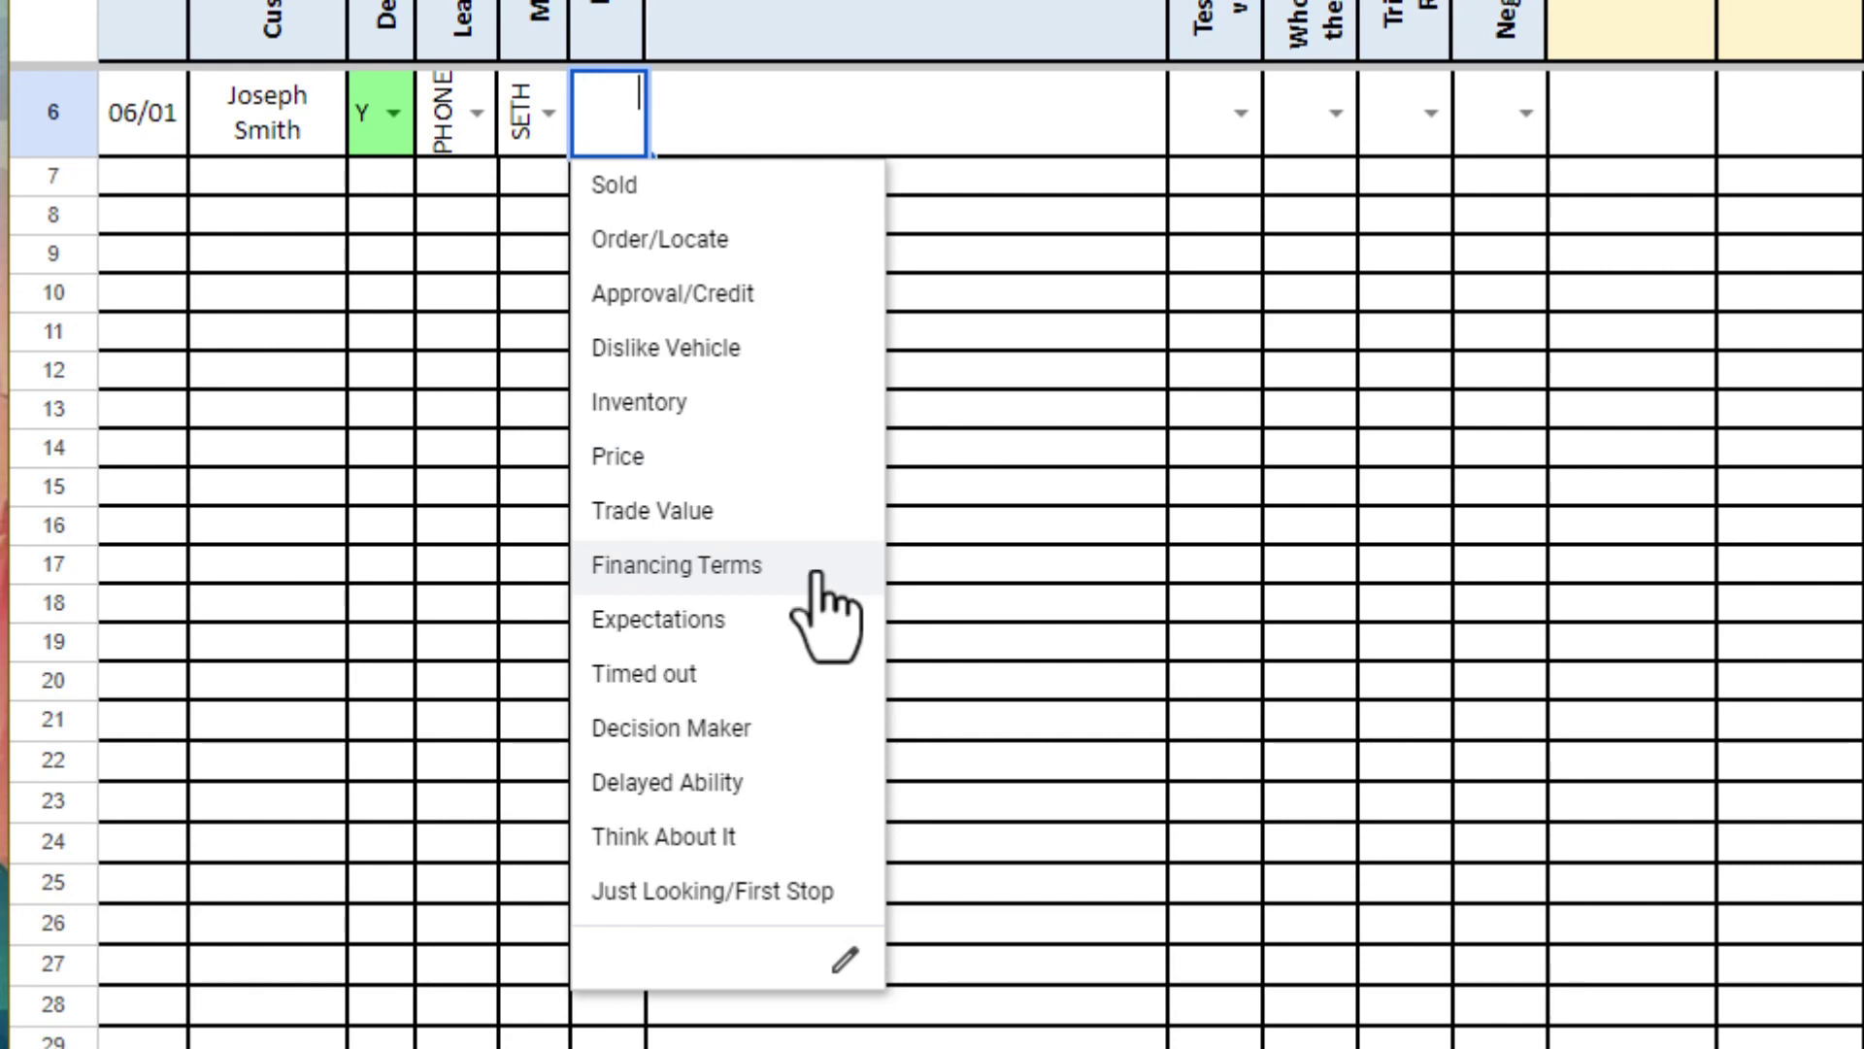
click(735, 189)
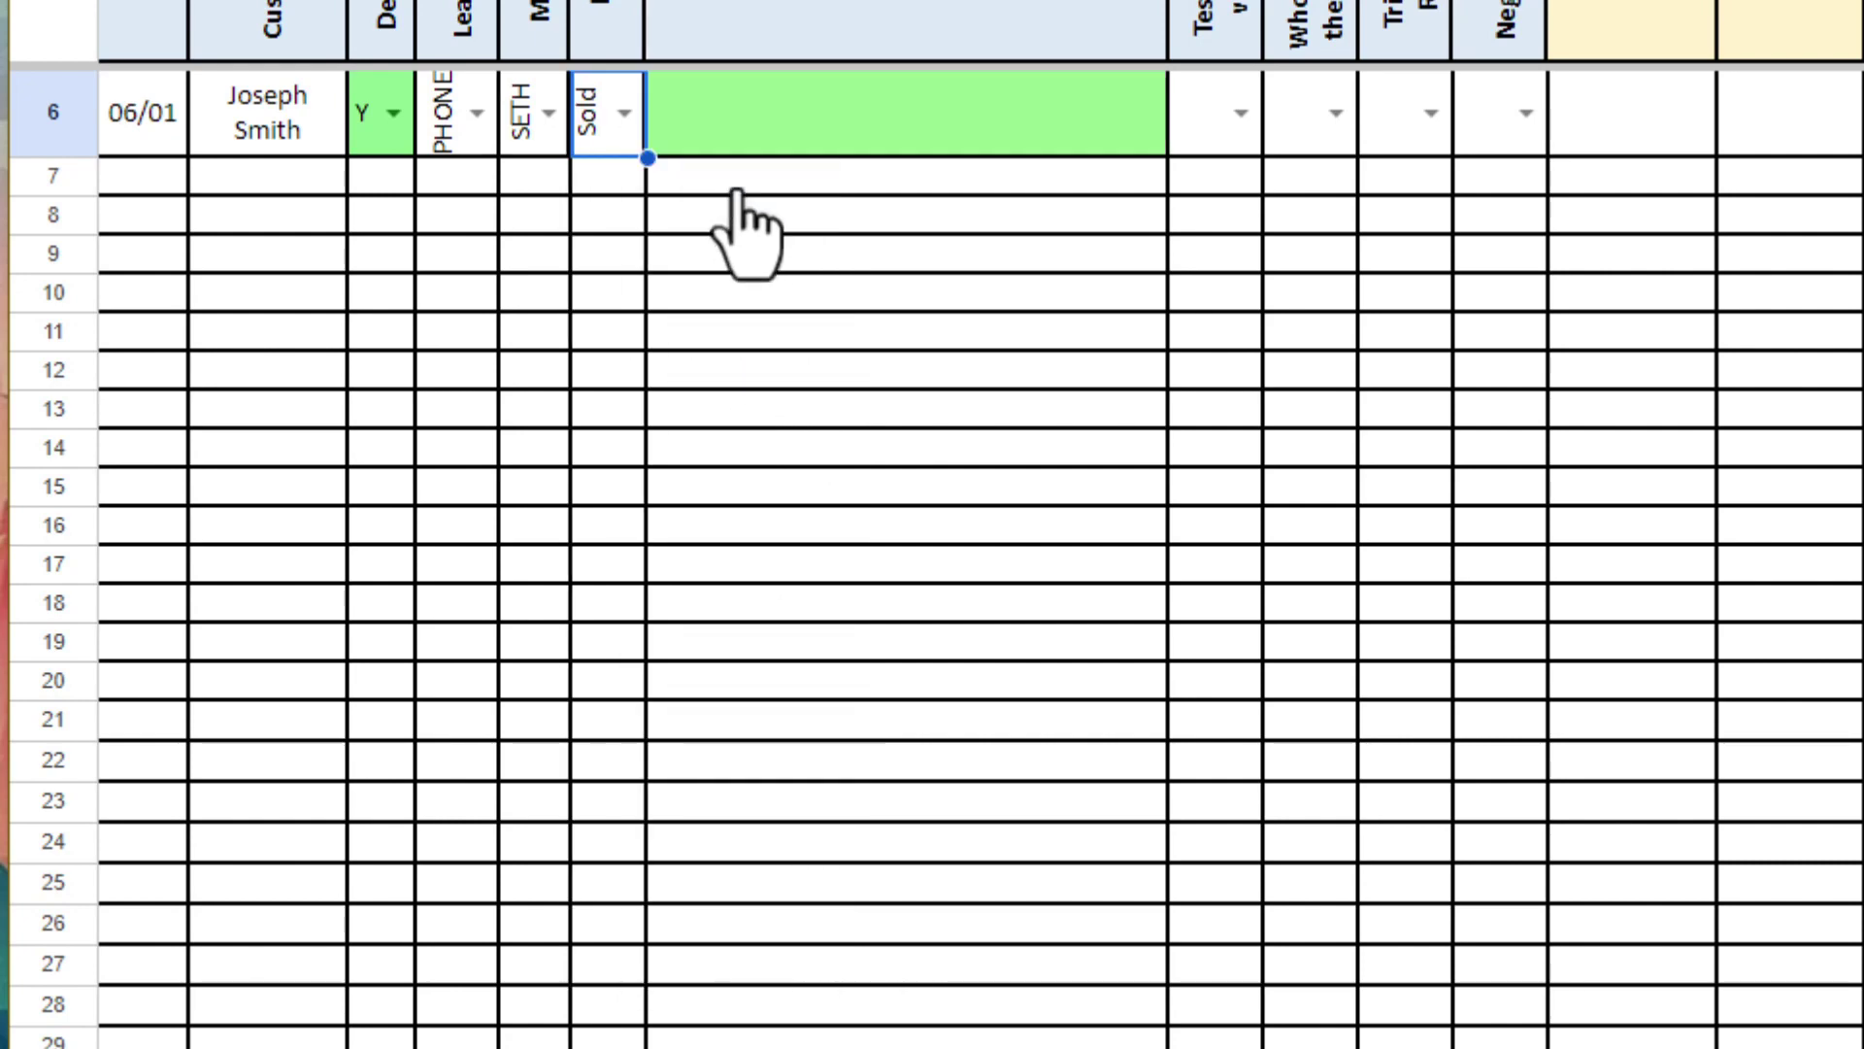
Enter a row 6 note with the husband's name, followed by "They Bought The Vehicle To Take On Vacation to Maine"
click(738, 140)
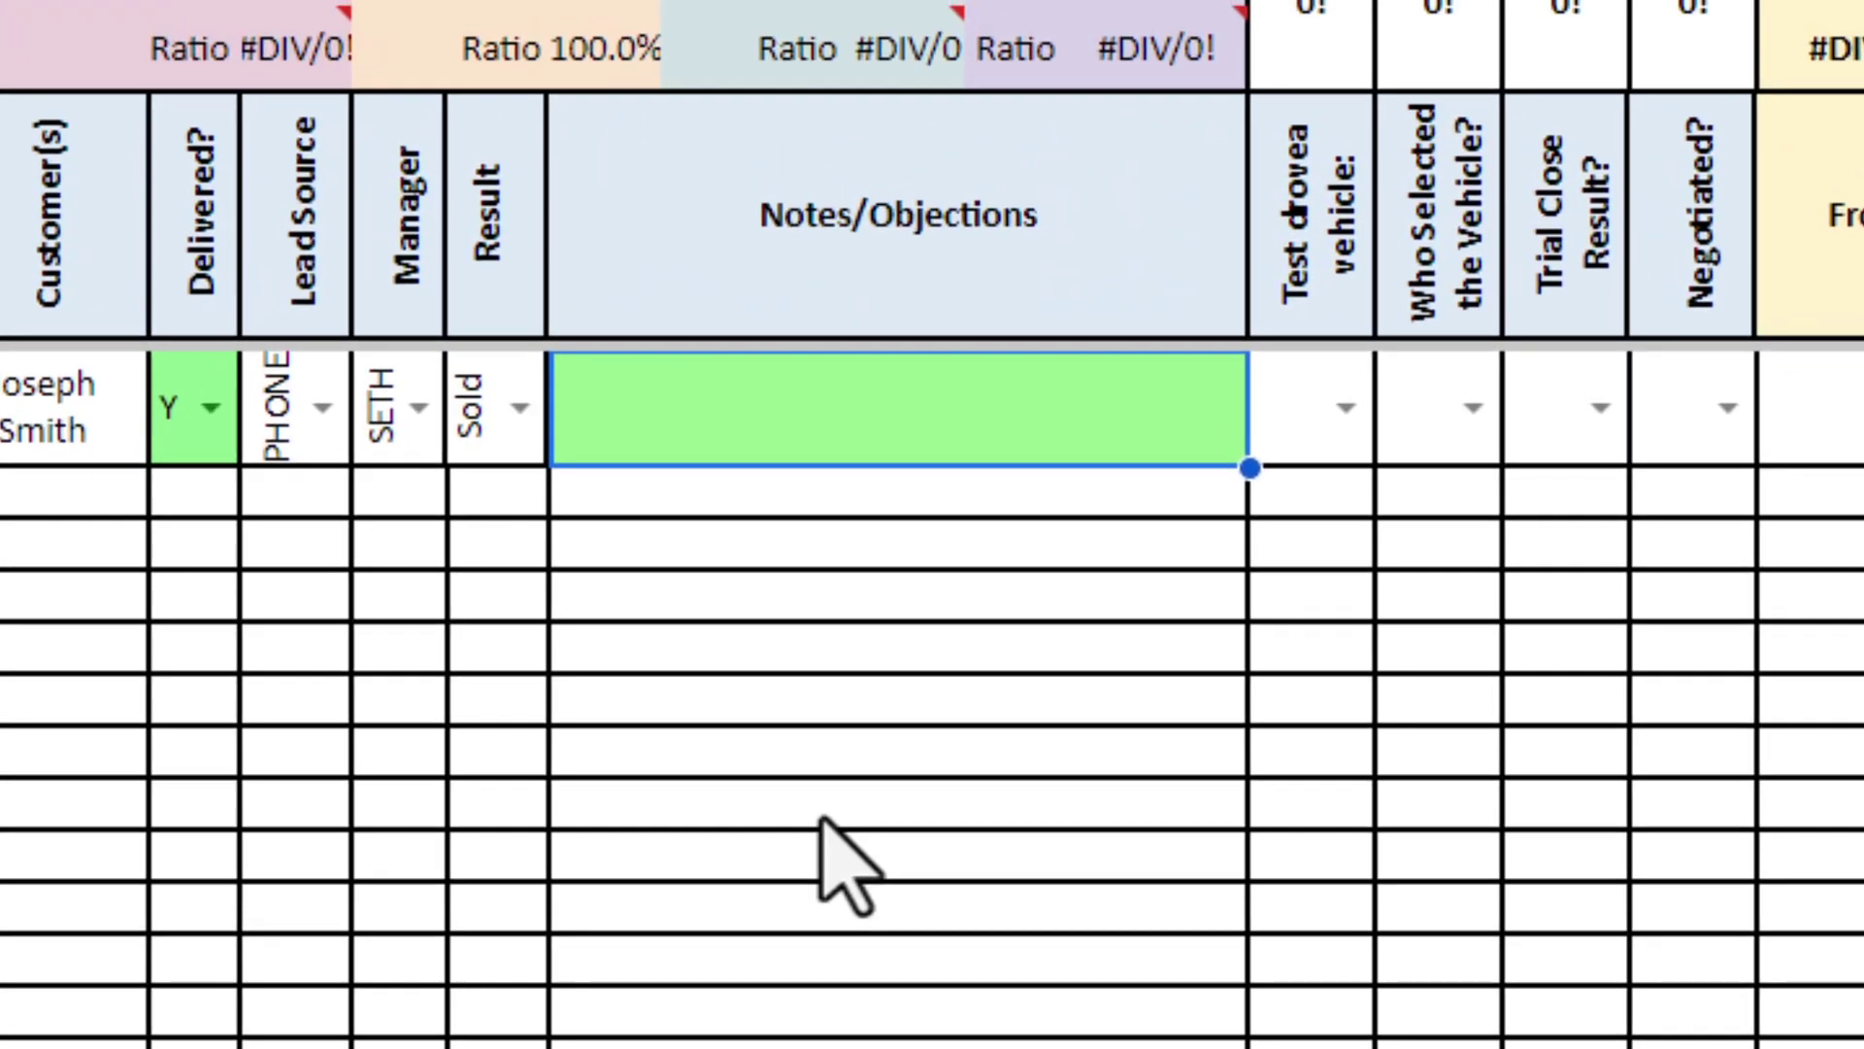
text(Husban)
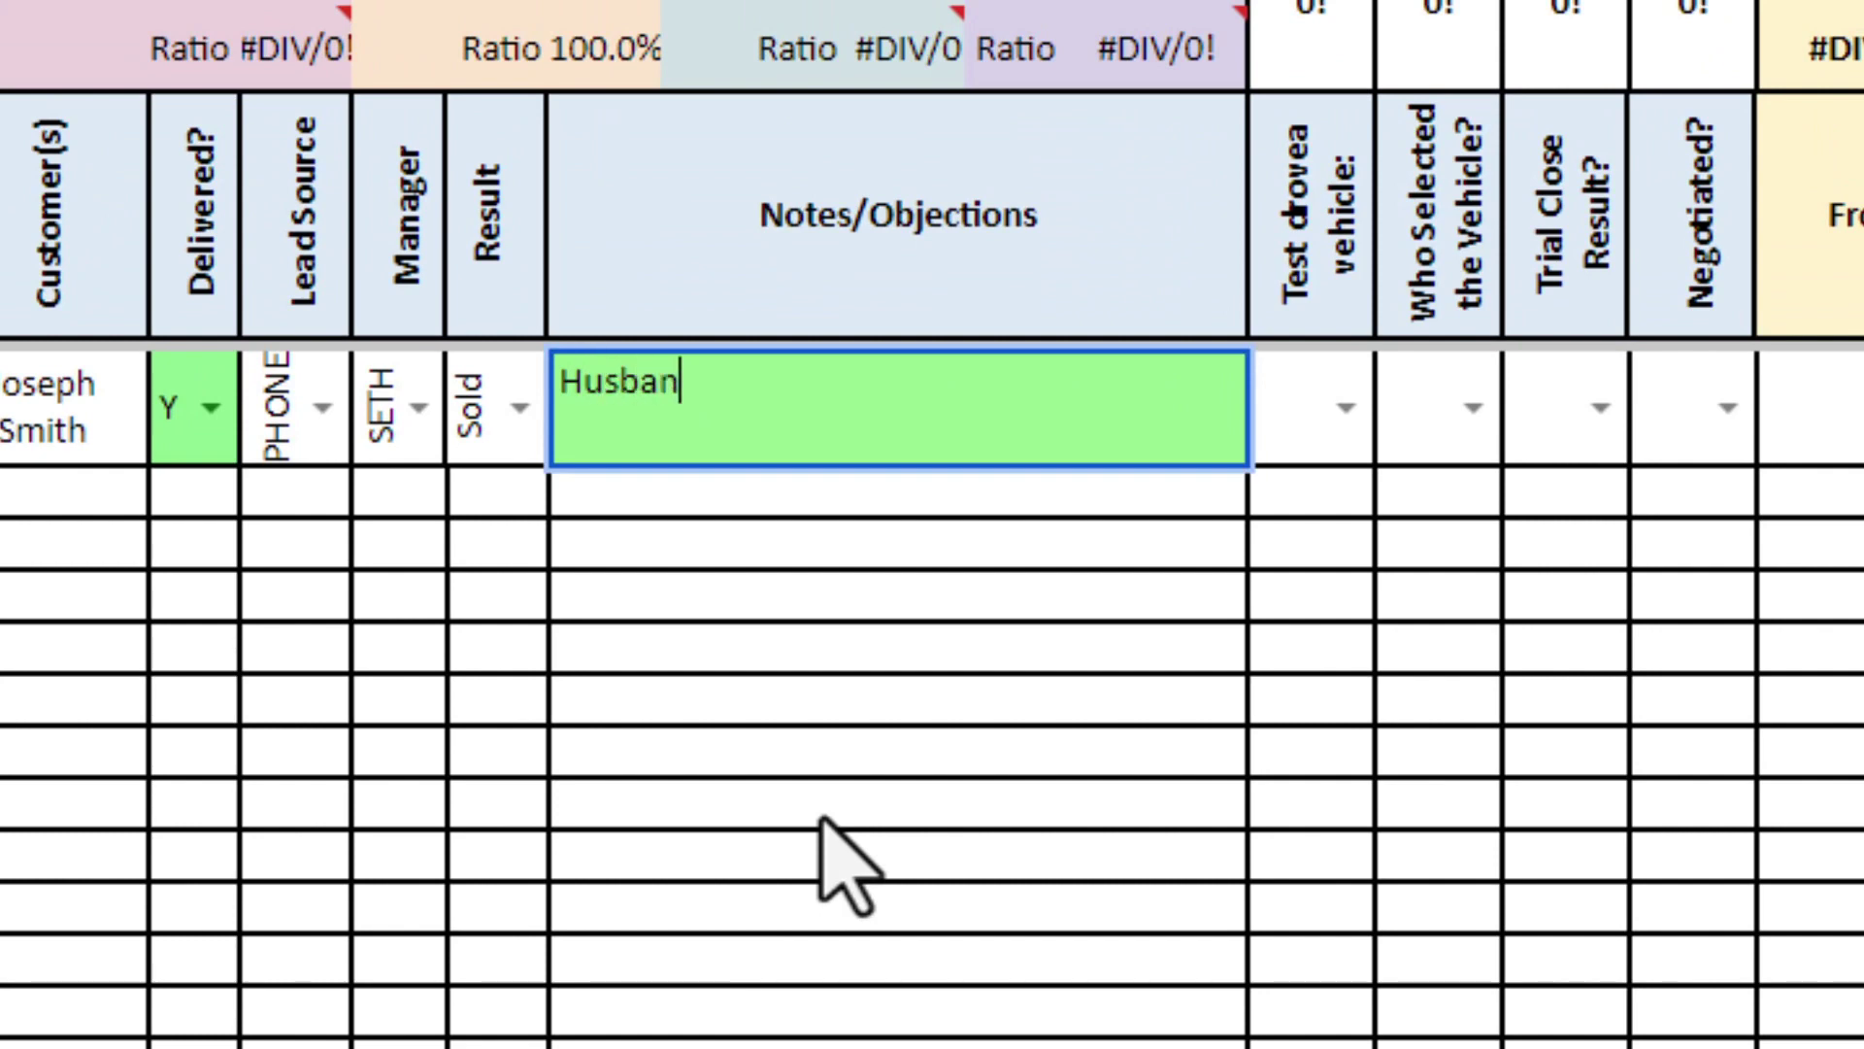
text(d's Name is Ji)
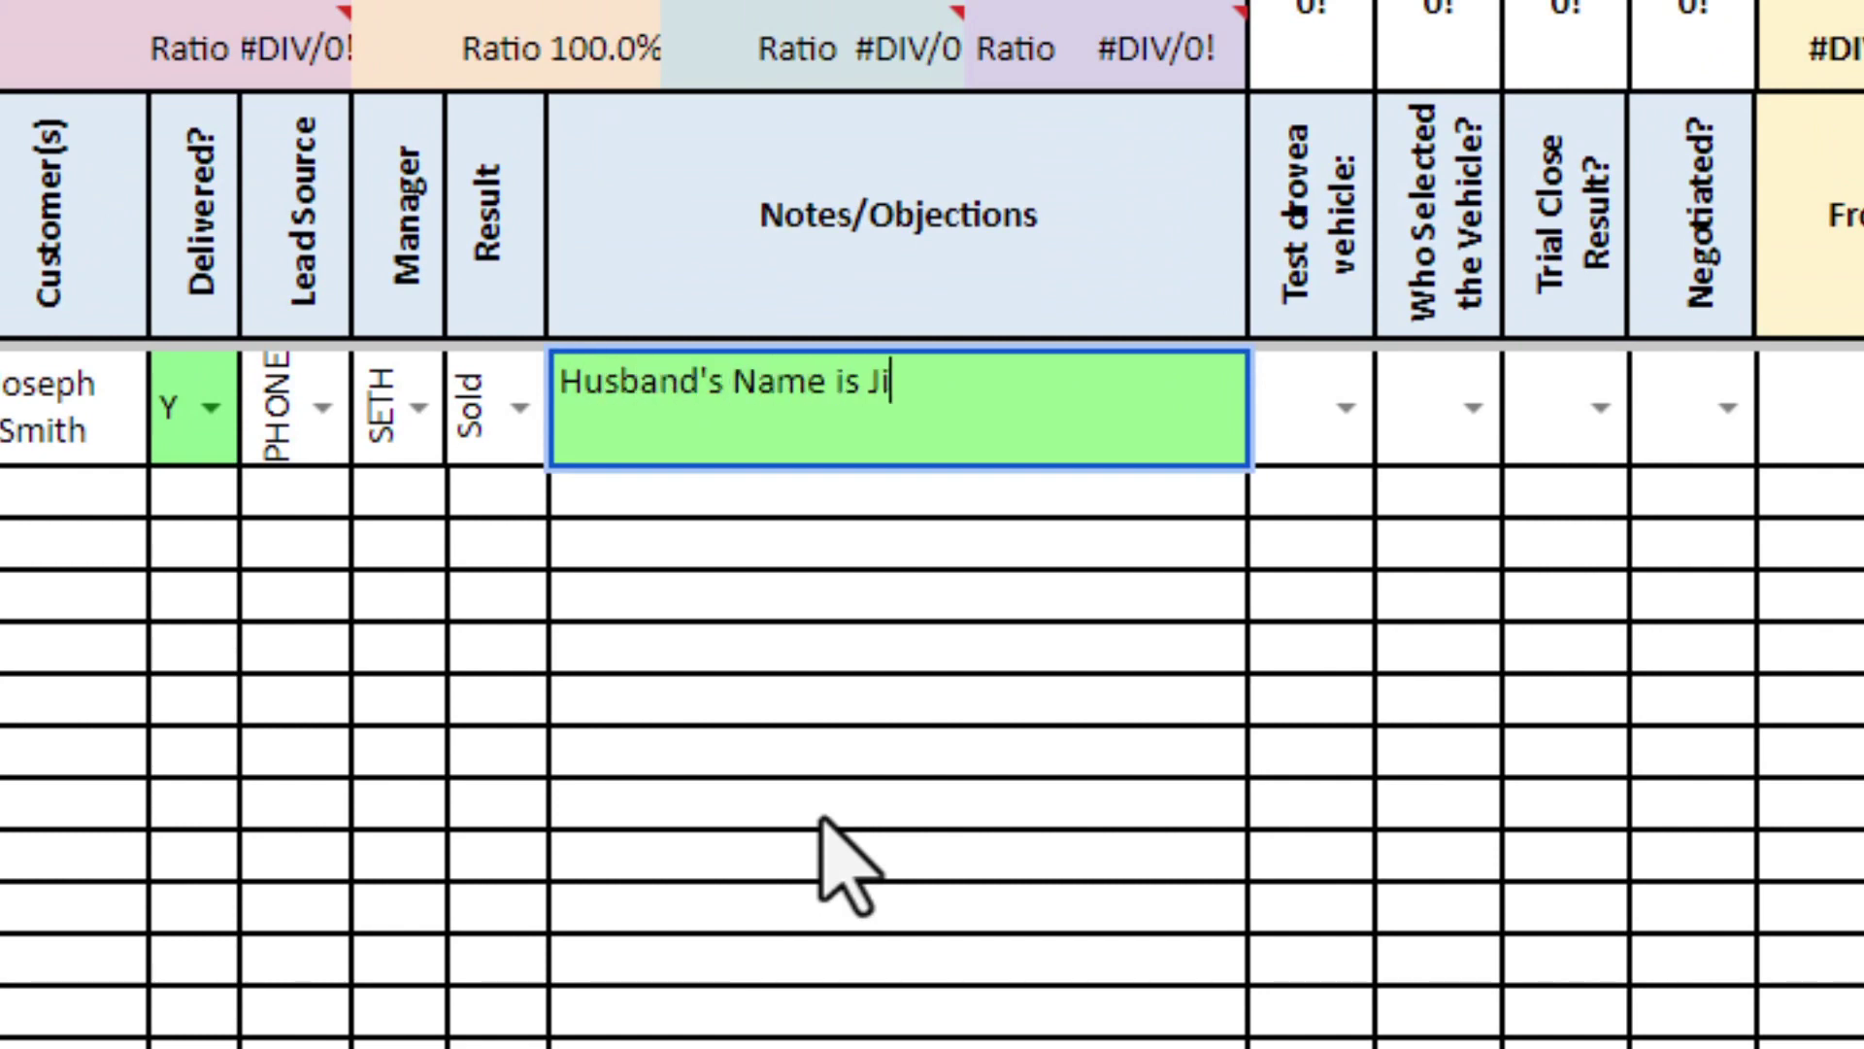
text(m  They B)
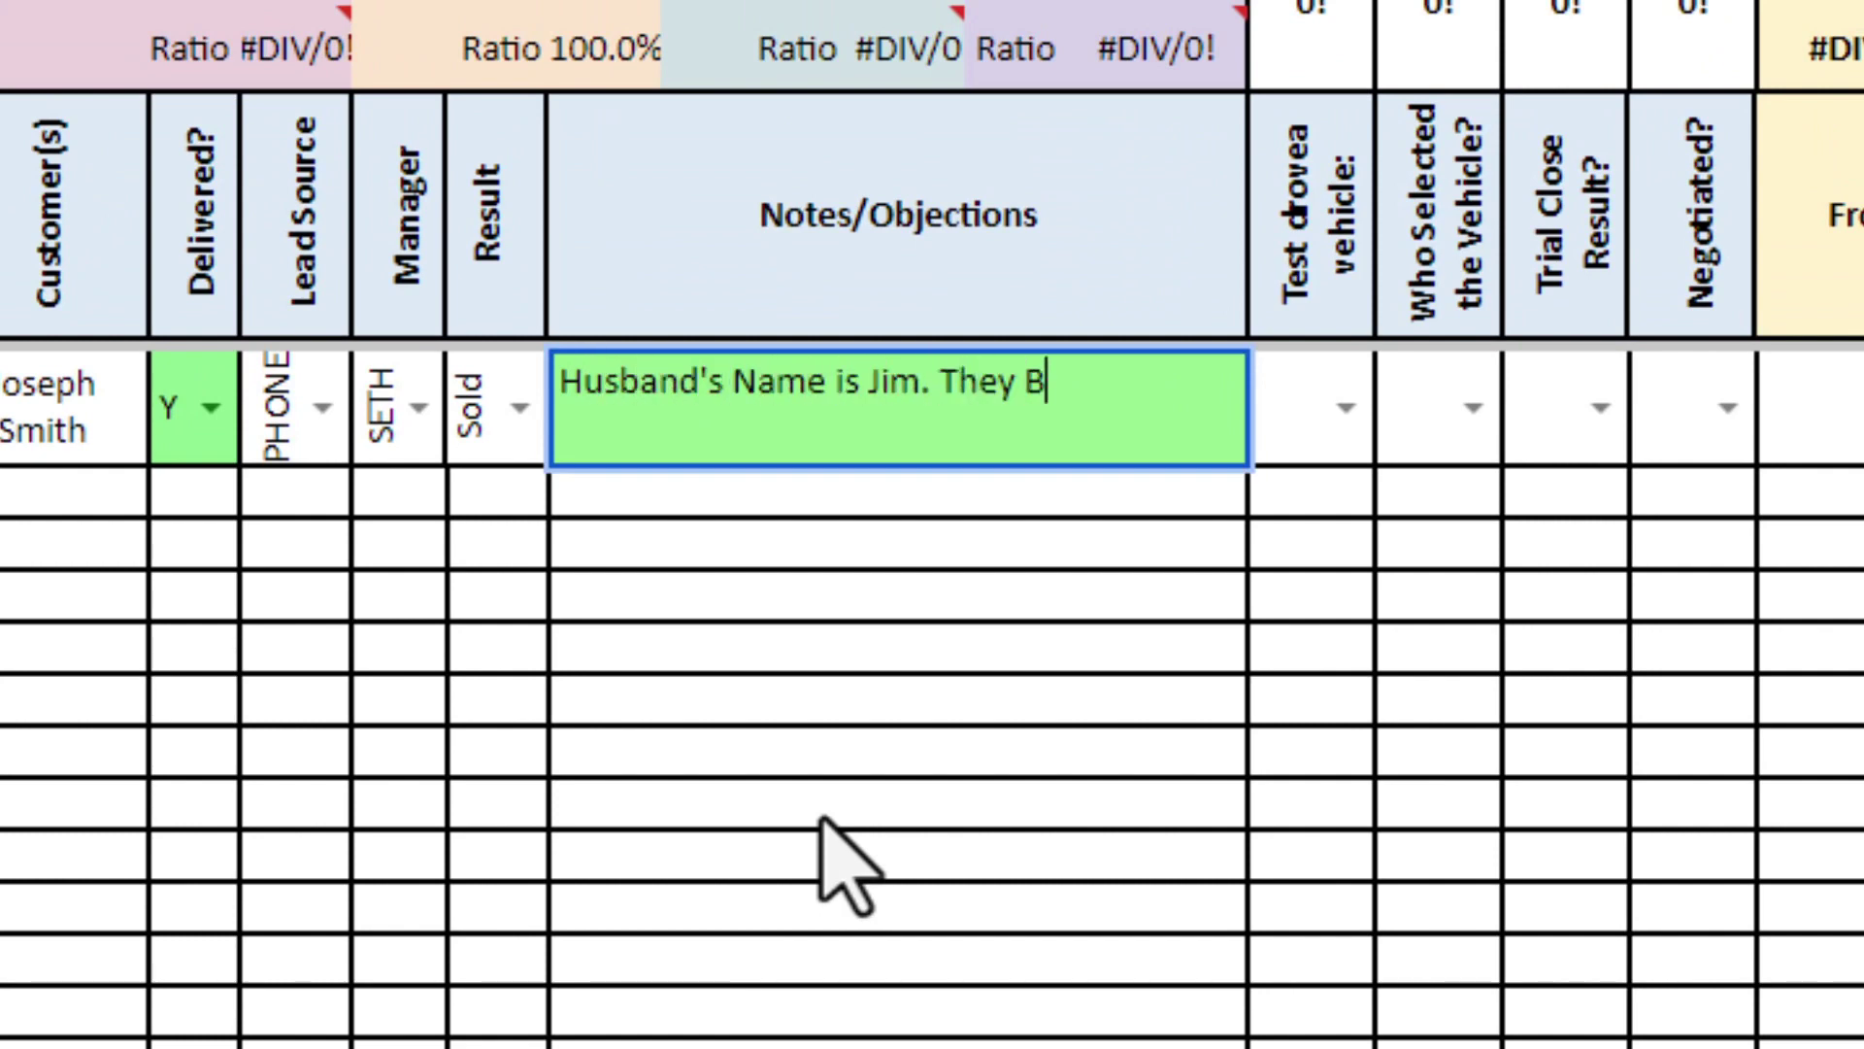
text(ought The Vehicle t)
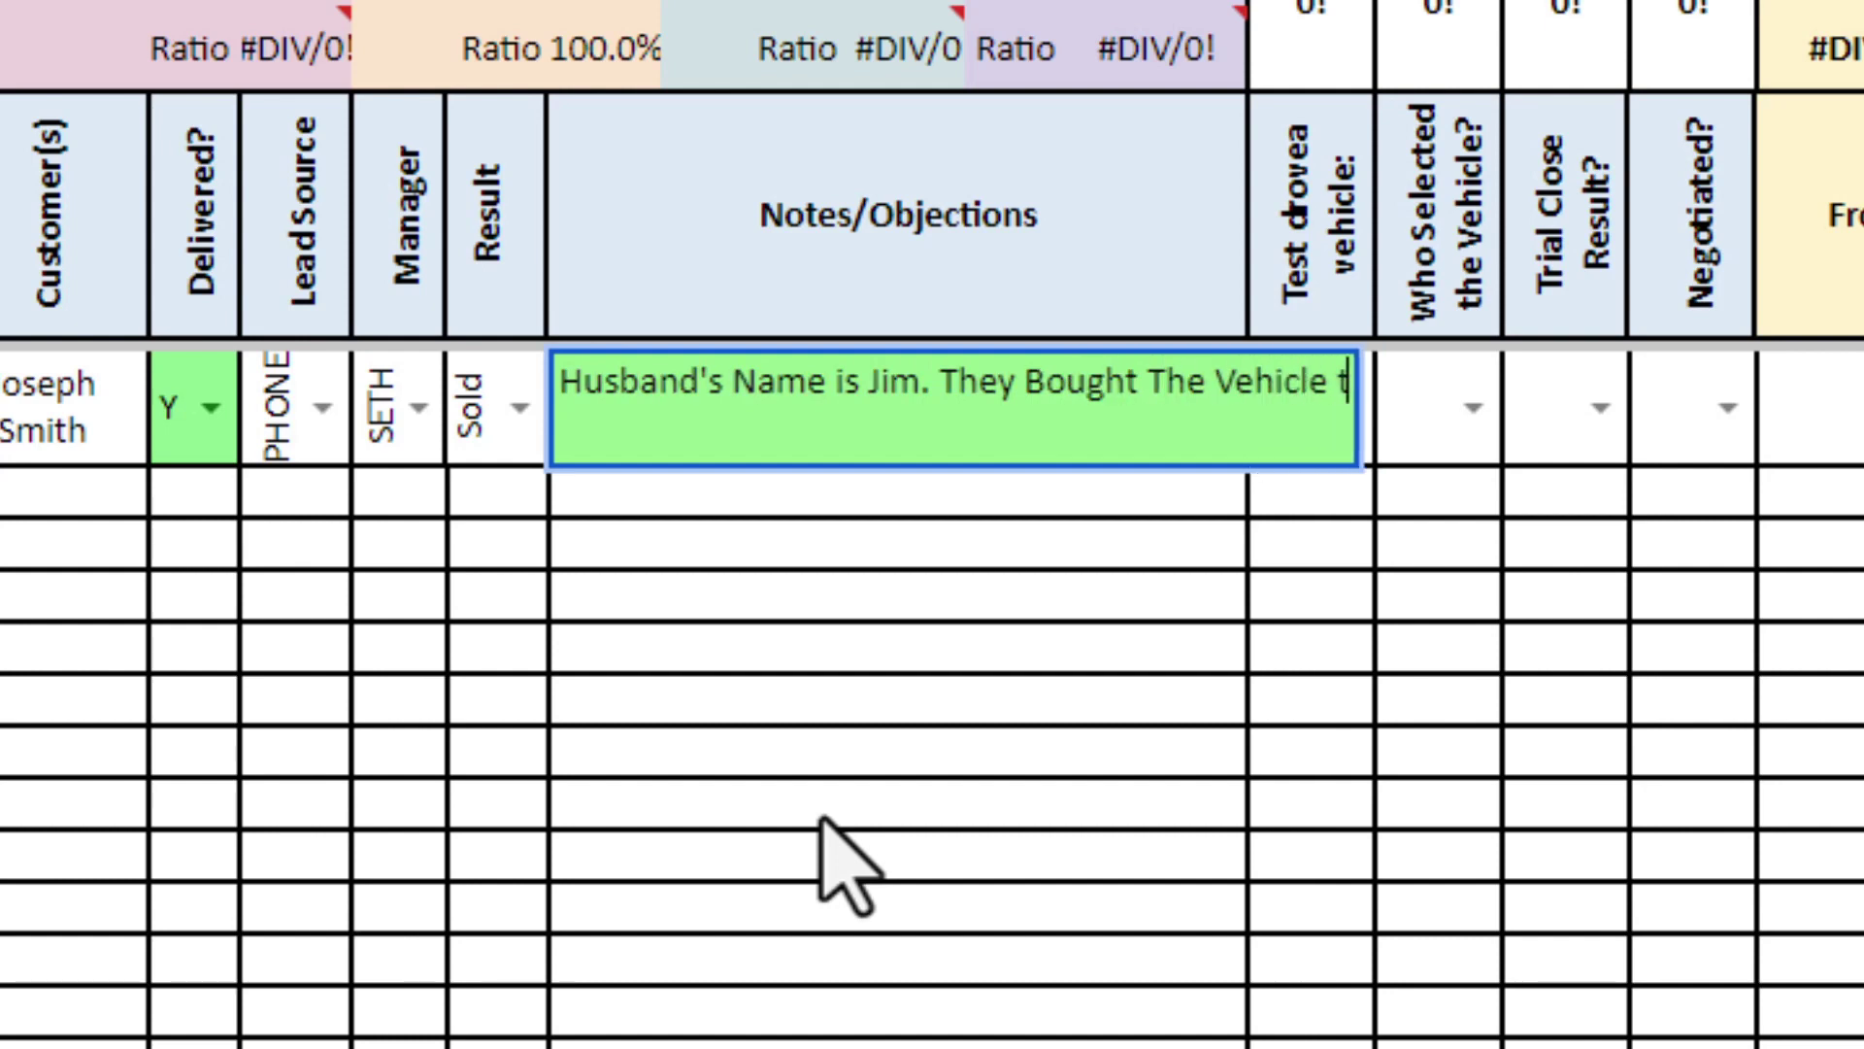
key(BackSpace)
text(To T)
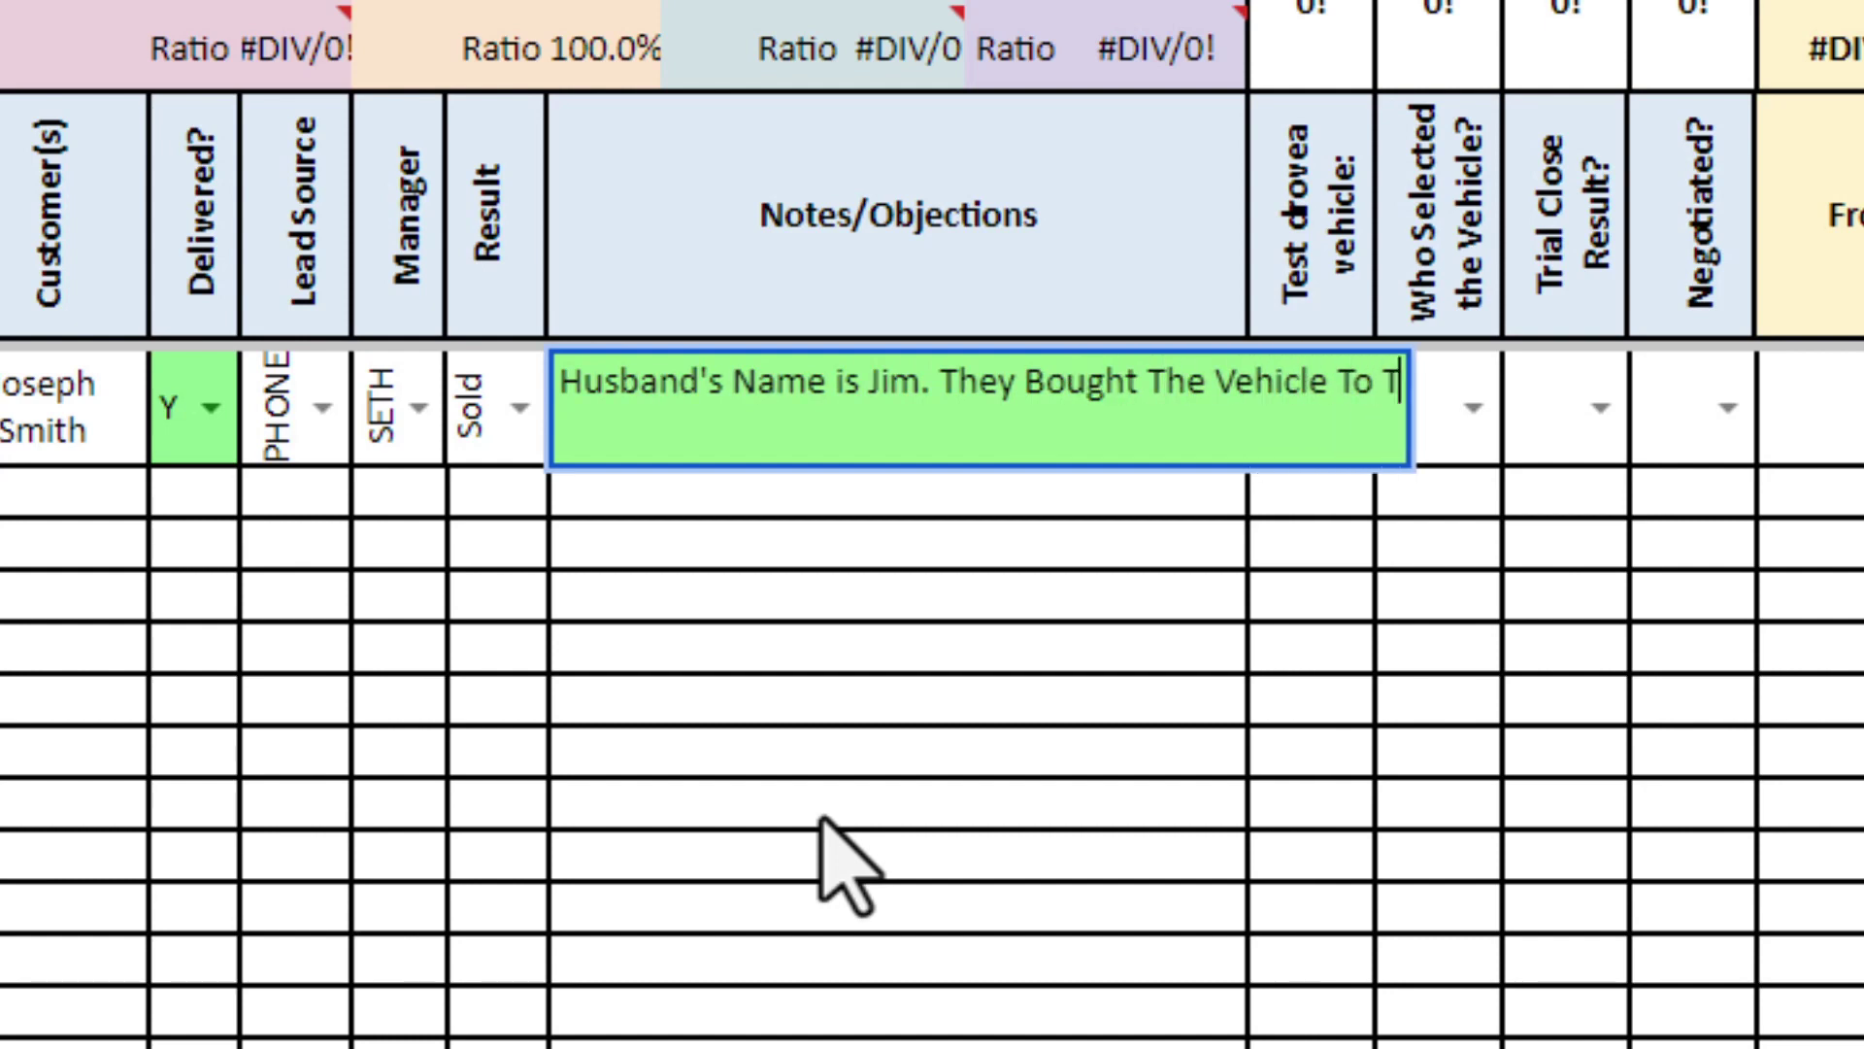
text(ake On Vaca)
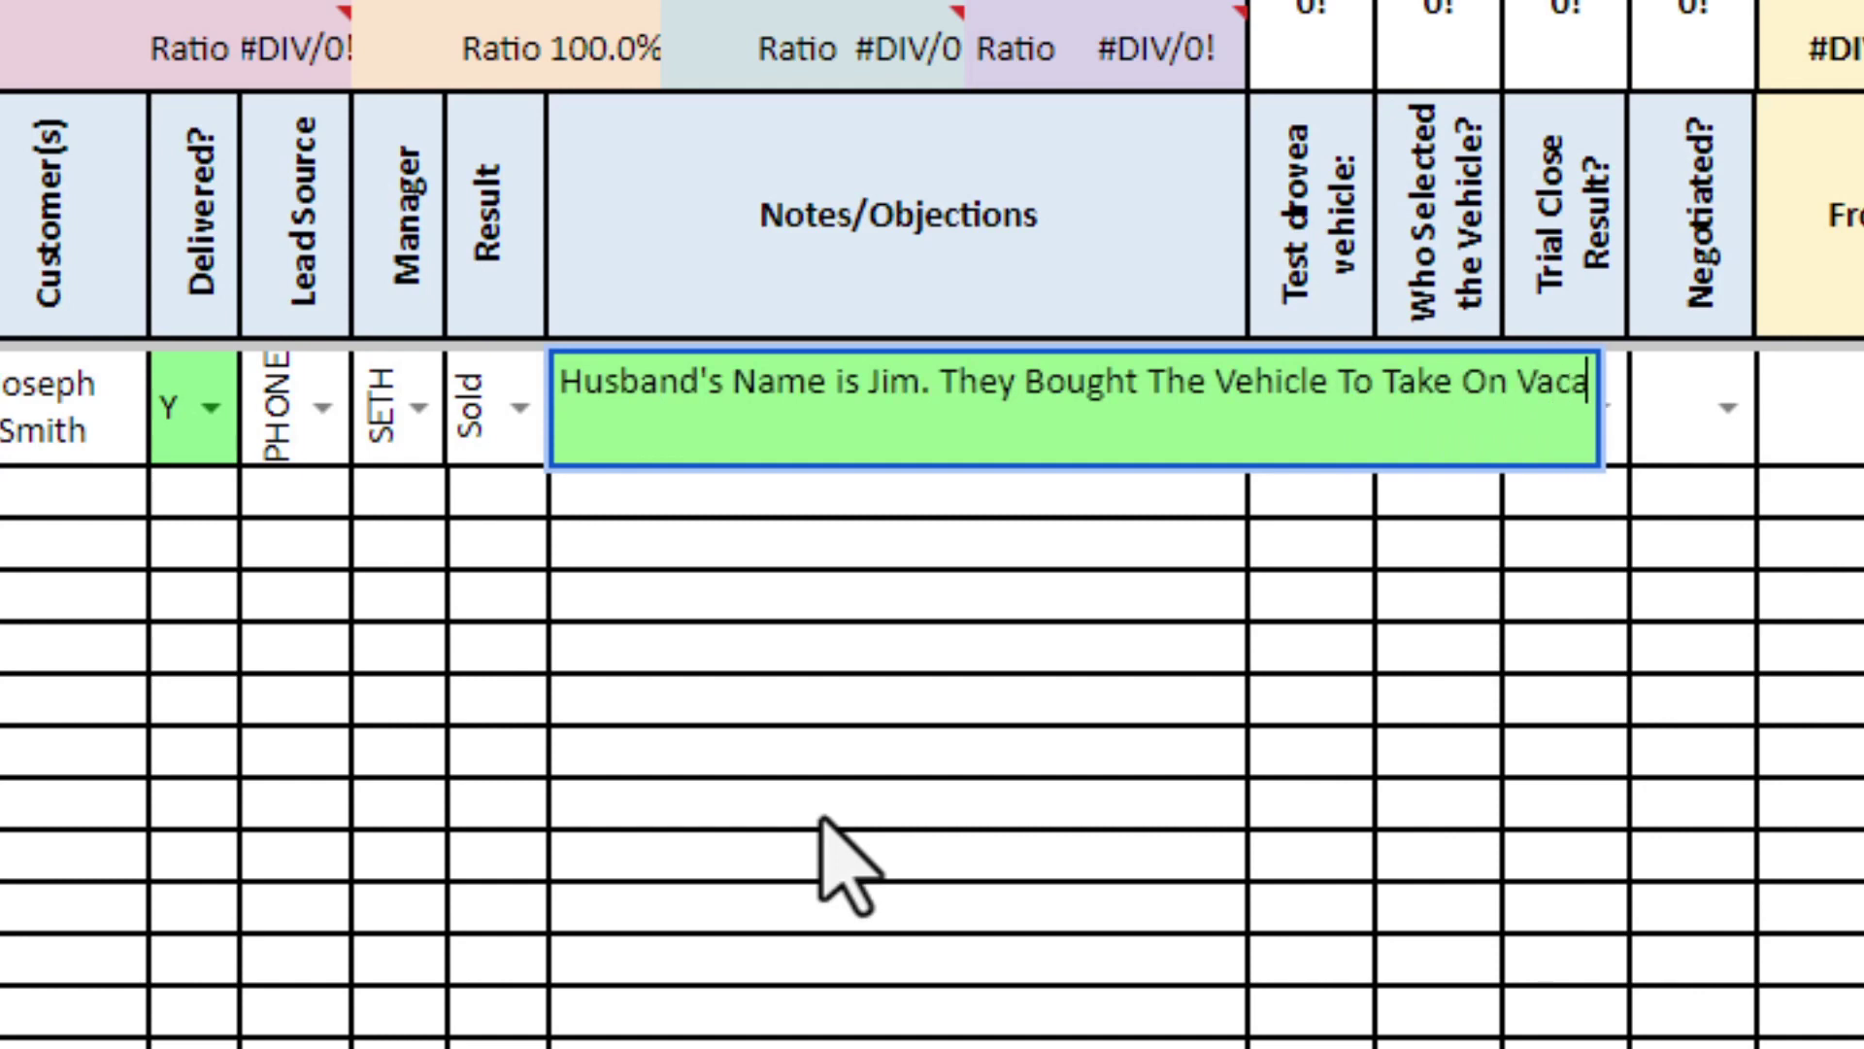
text(tion to Maine)
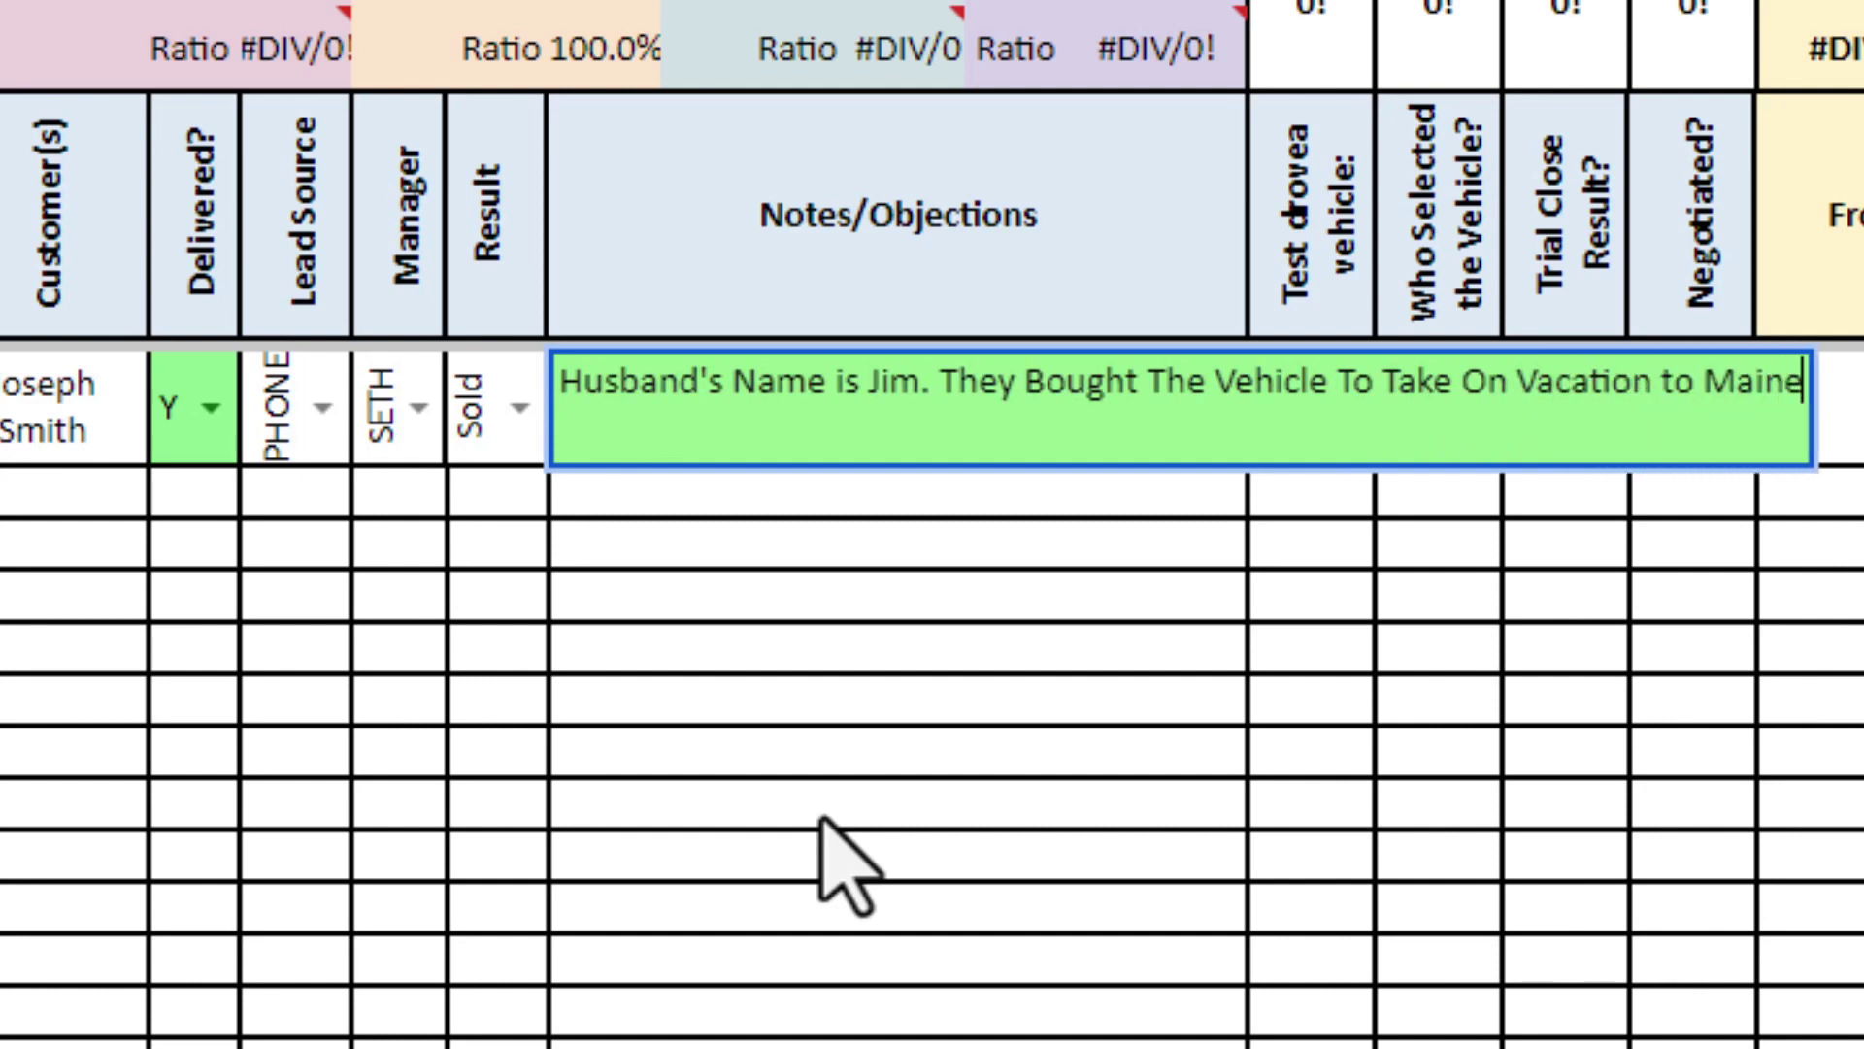
key(Return)
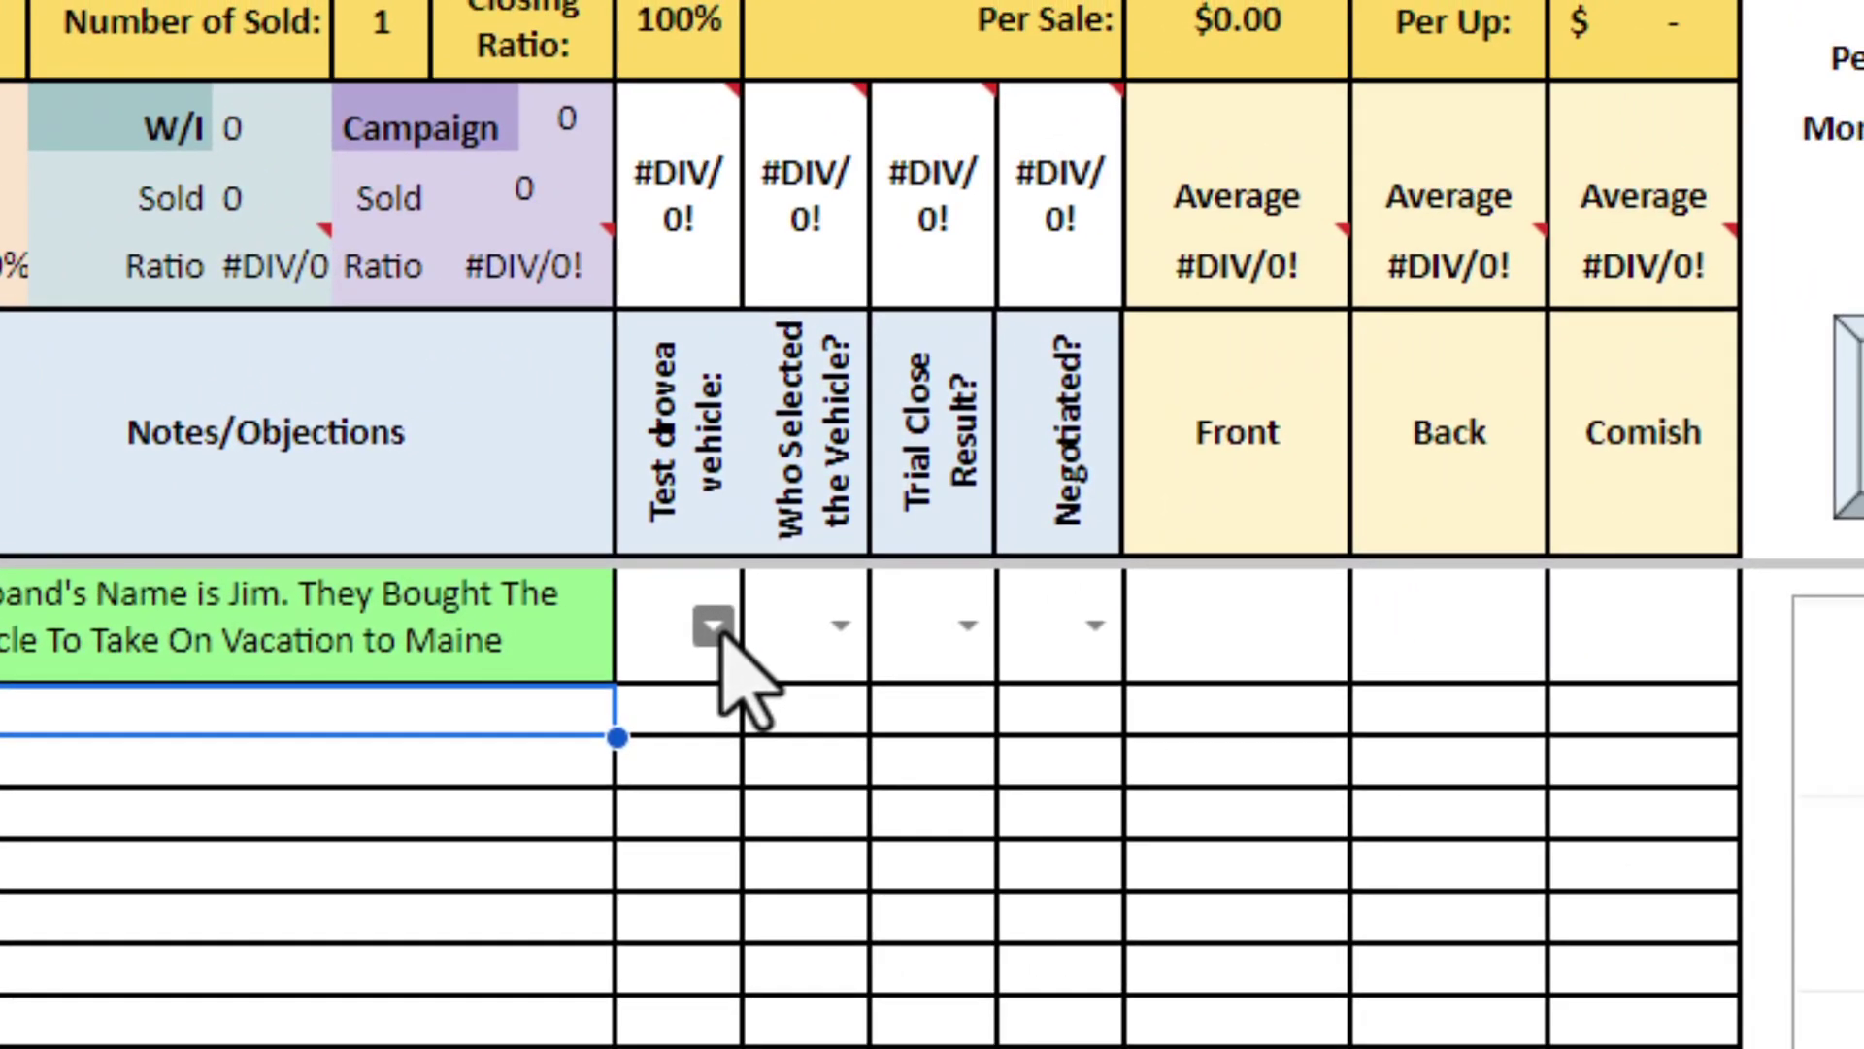
In row 6, record the test drive as Y and who selected the vehicle as D
click(735, 618)
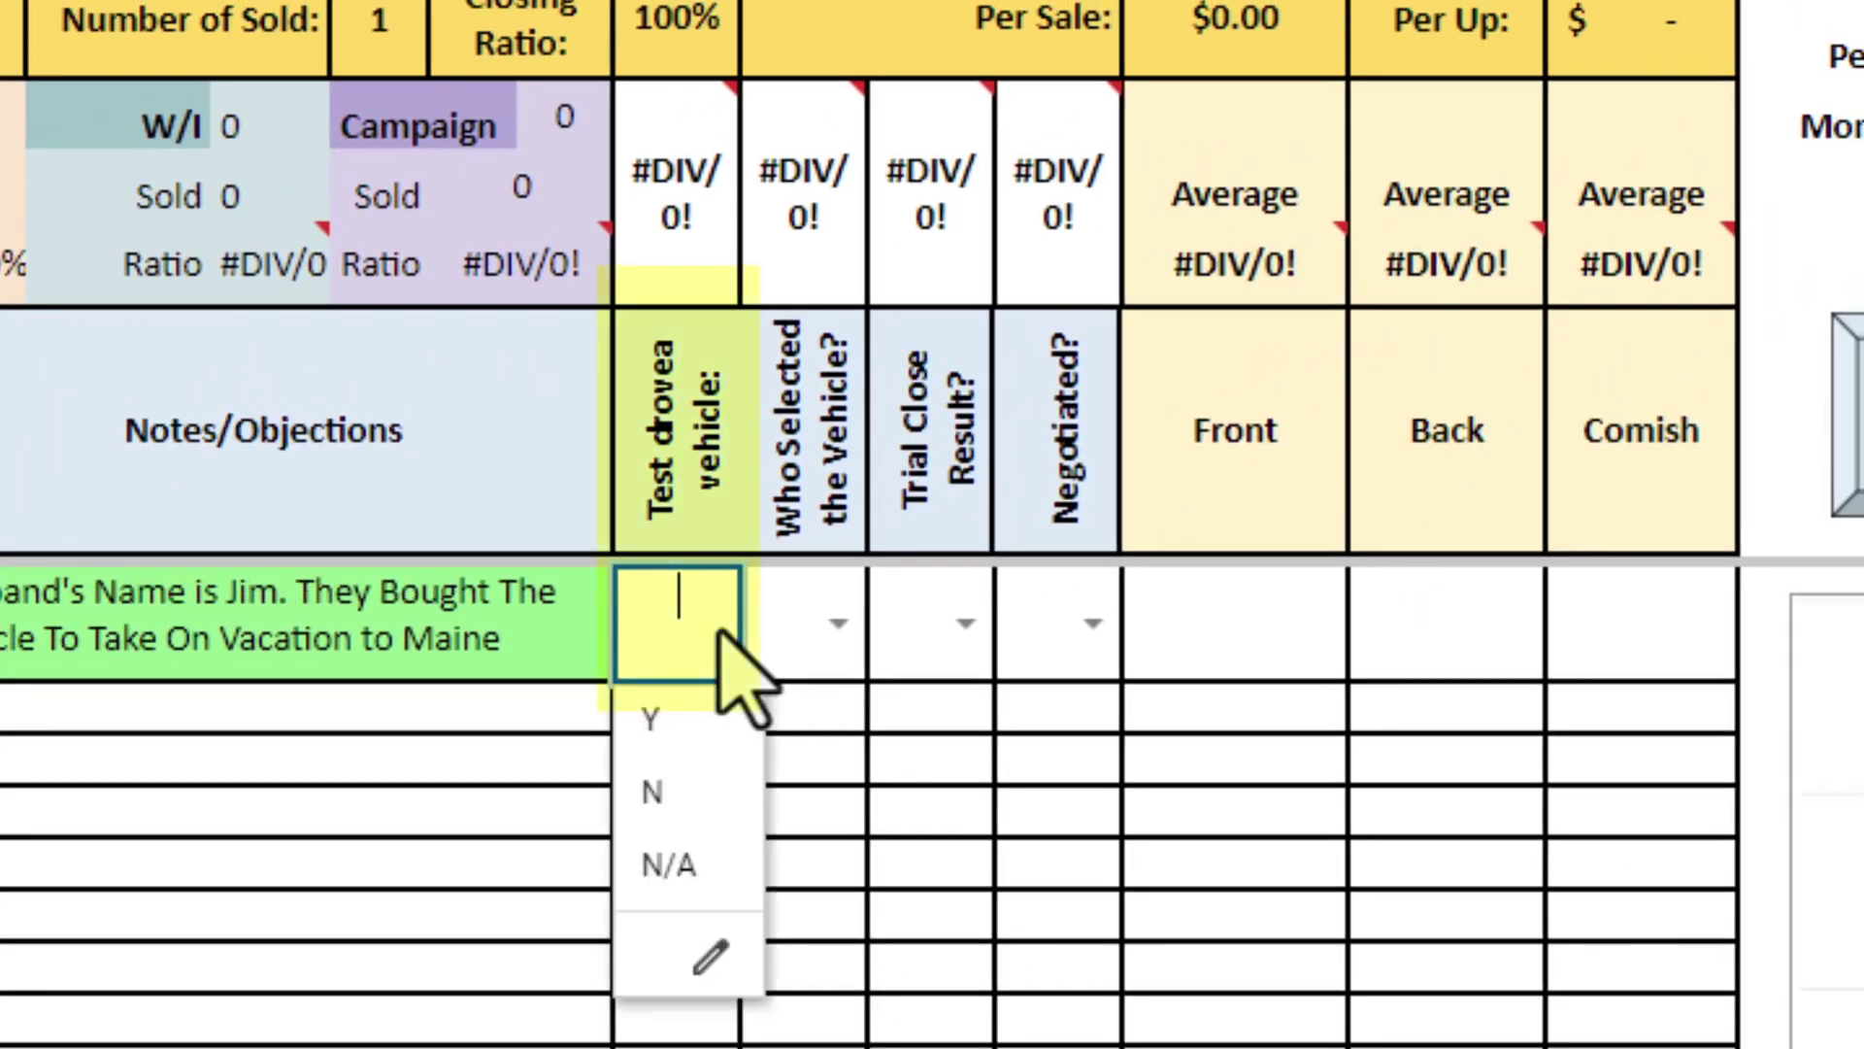
click(715, 726)
click(837, 621)
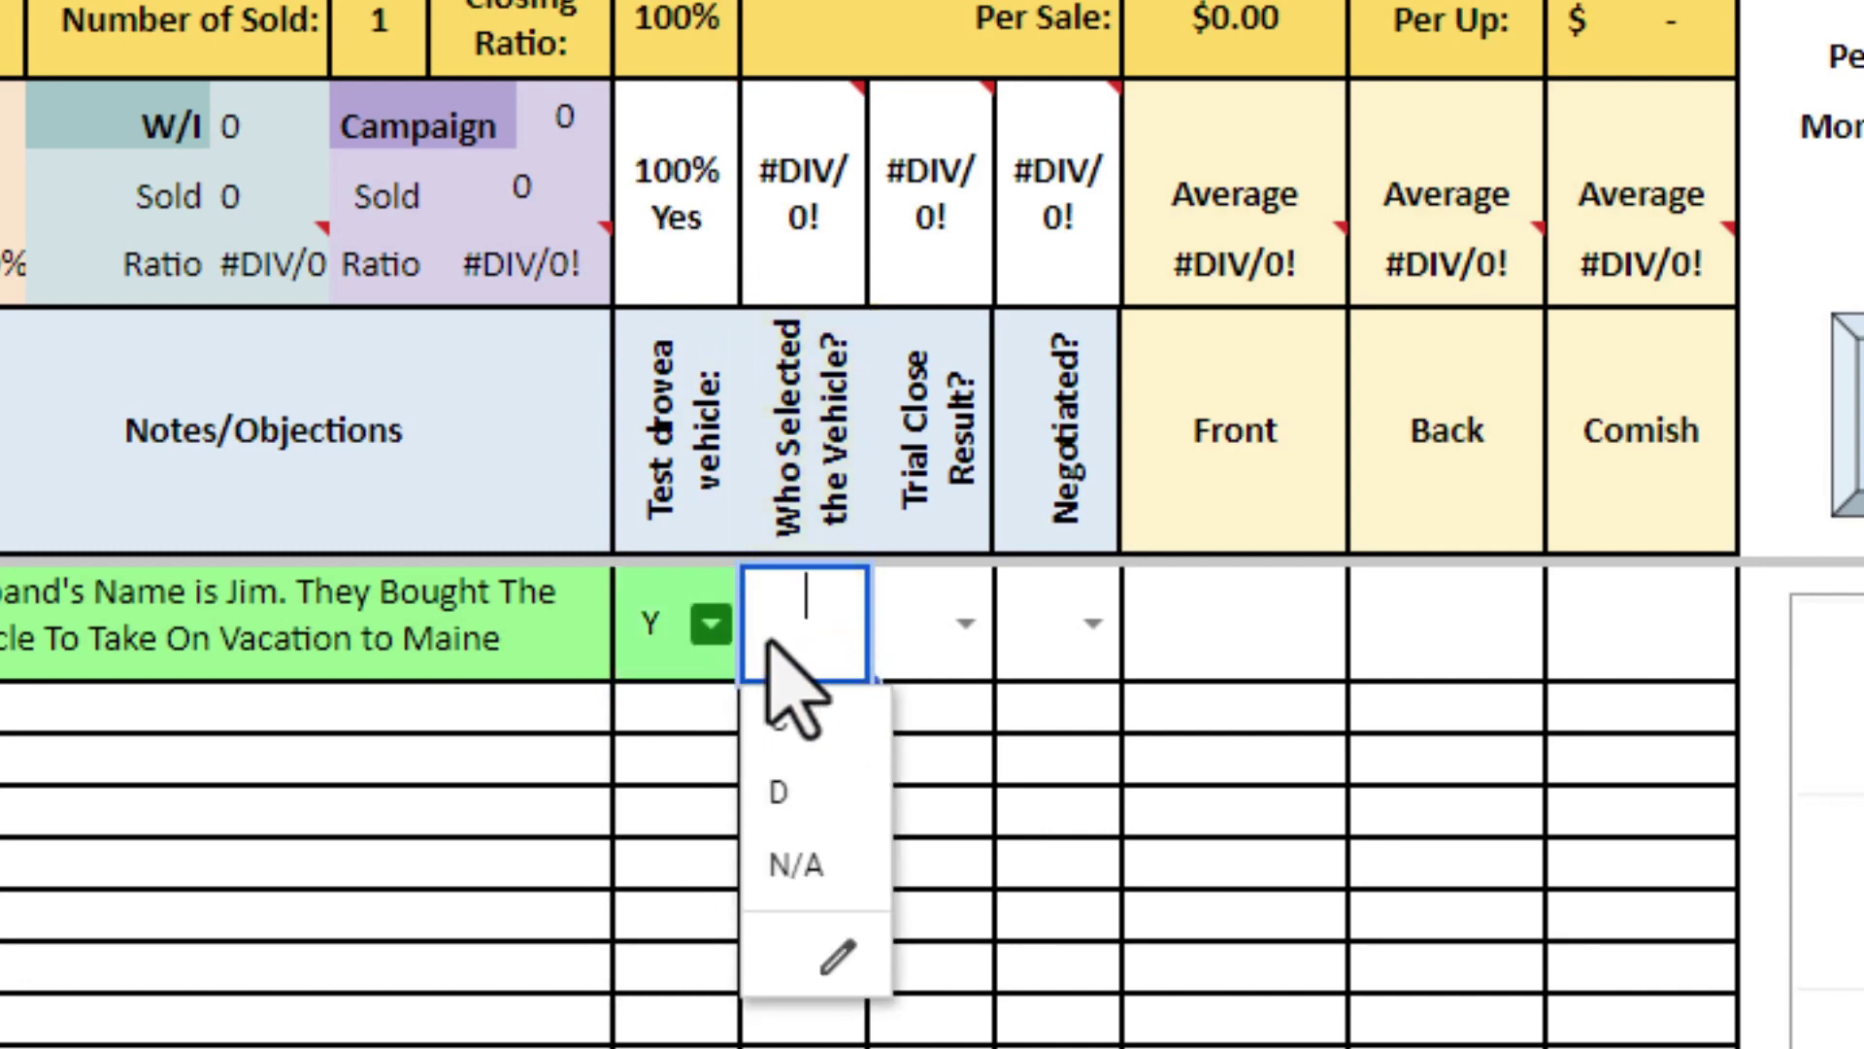
click(821, 755)
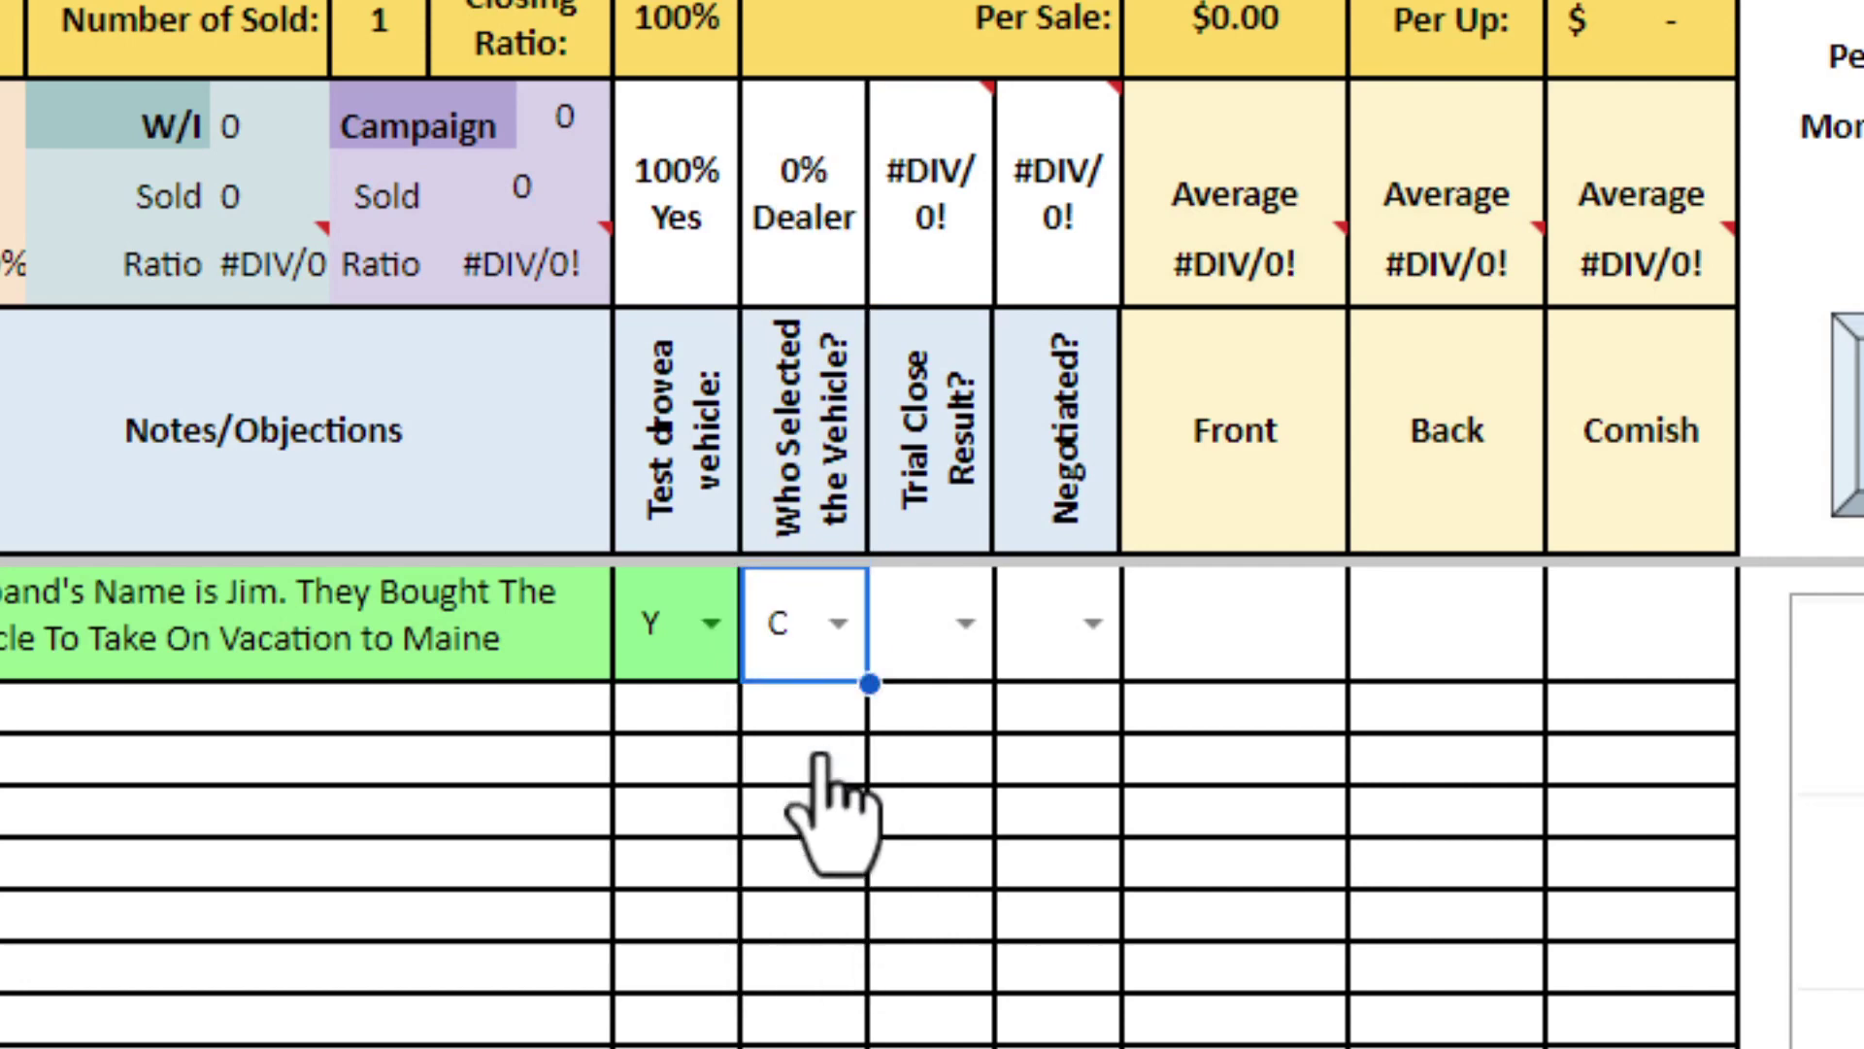
click(855, 631)
click(869, 798)
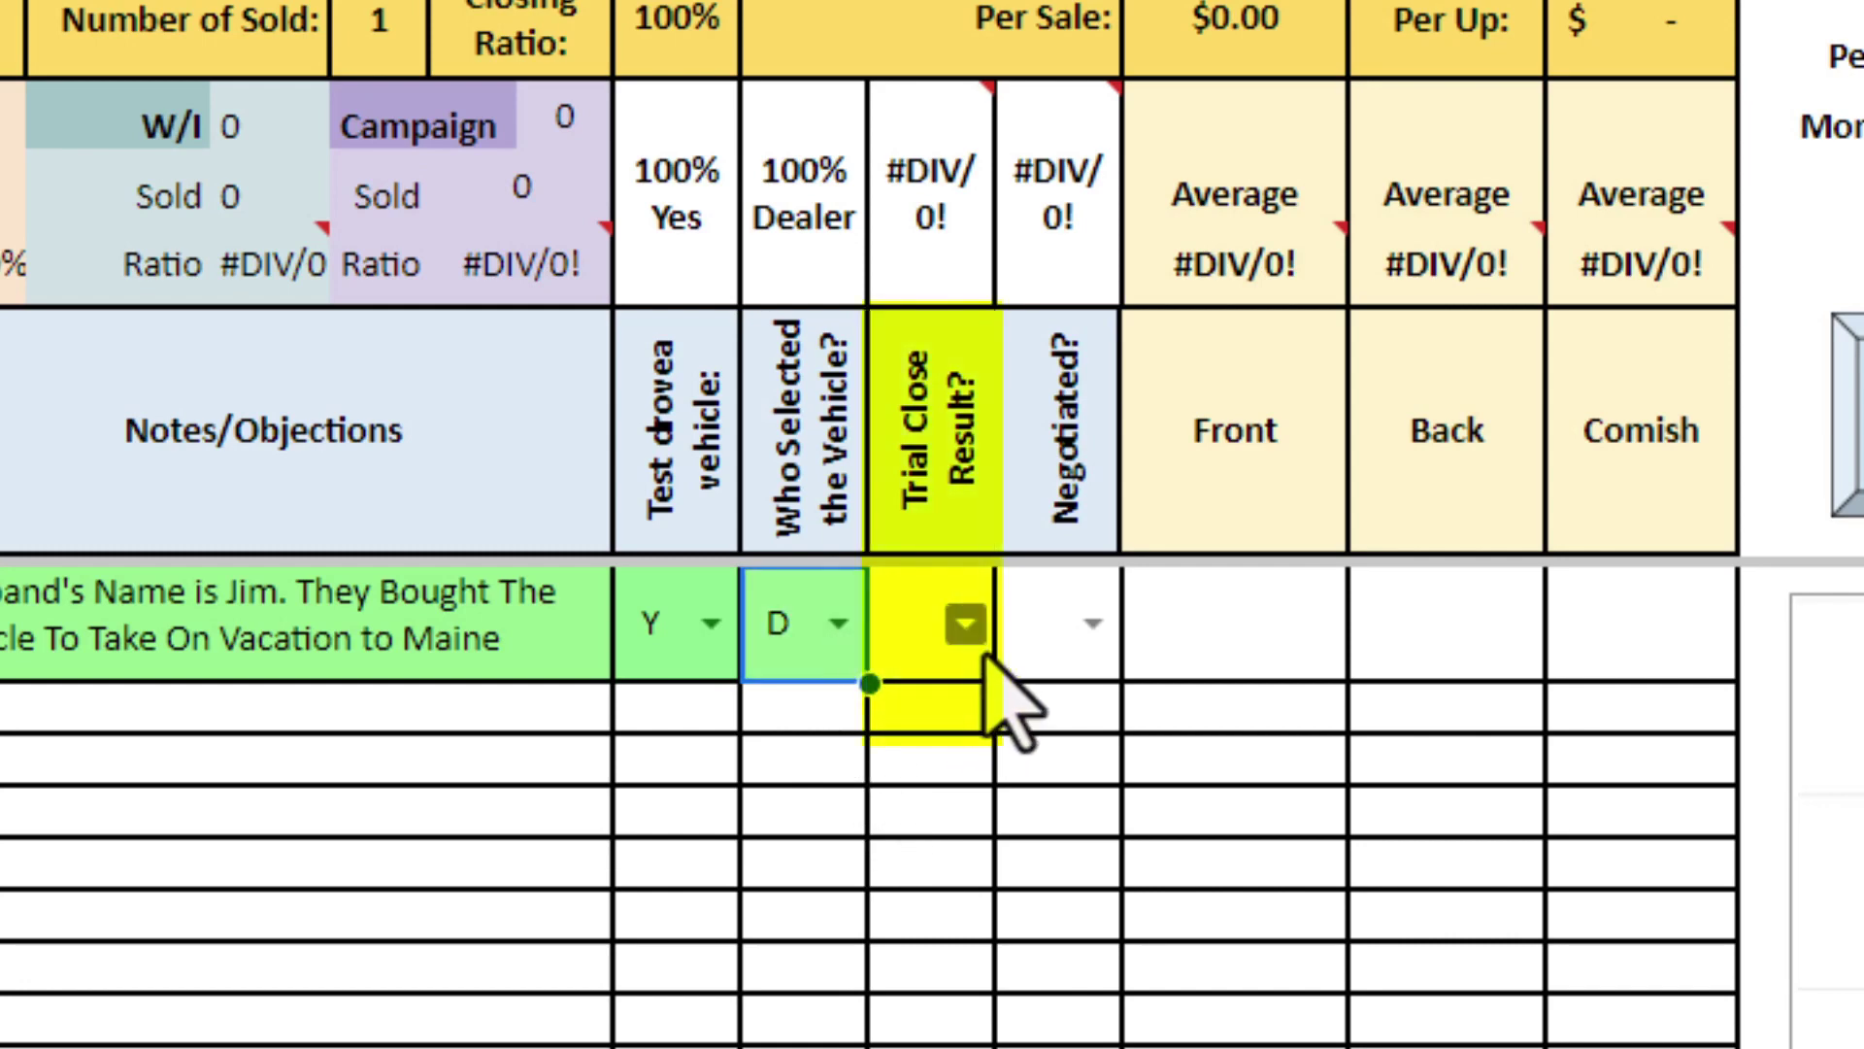
Set the Trial Close Result to Y and Negotiated to N for the row 6 customer
click(966, 626)
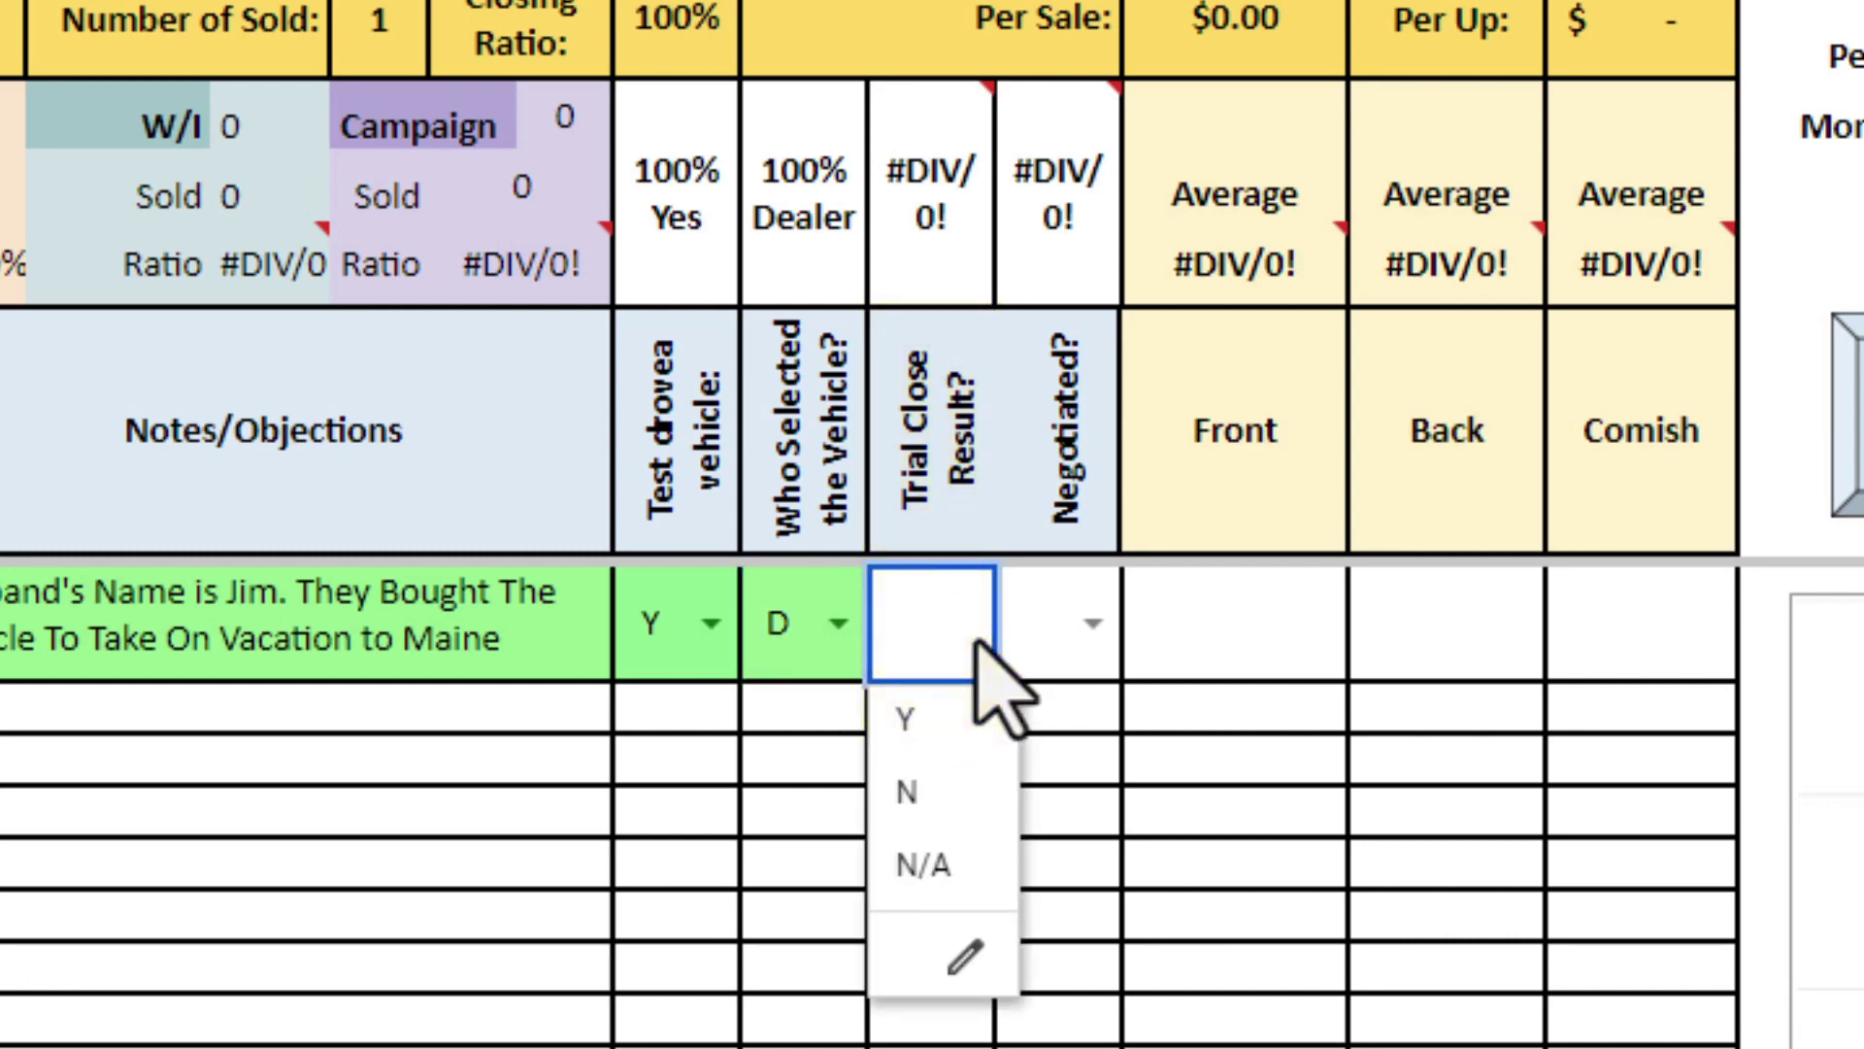
click(959, 726)
click(1090, 629)
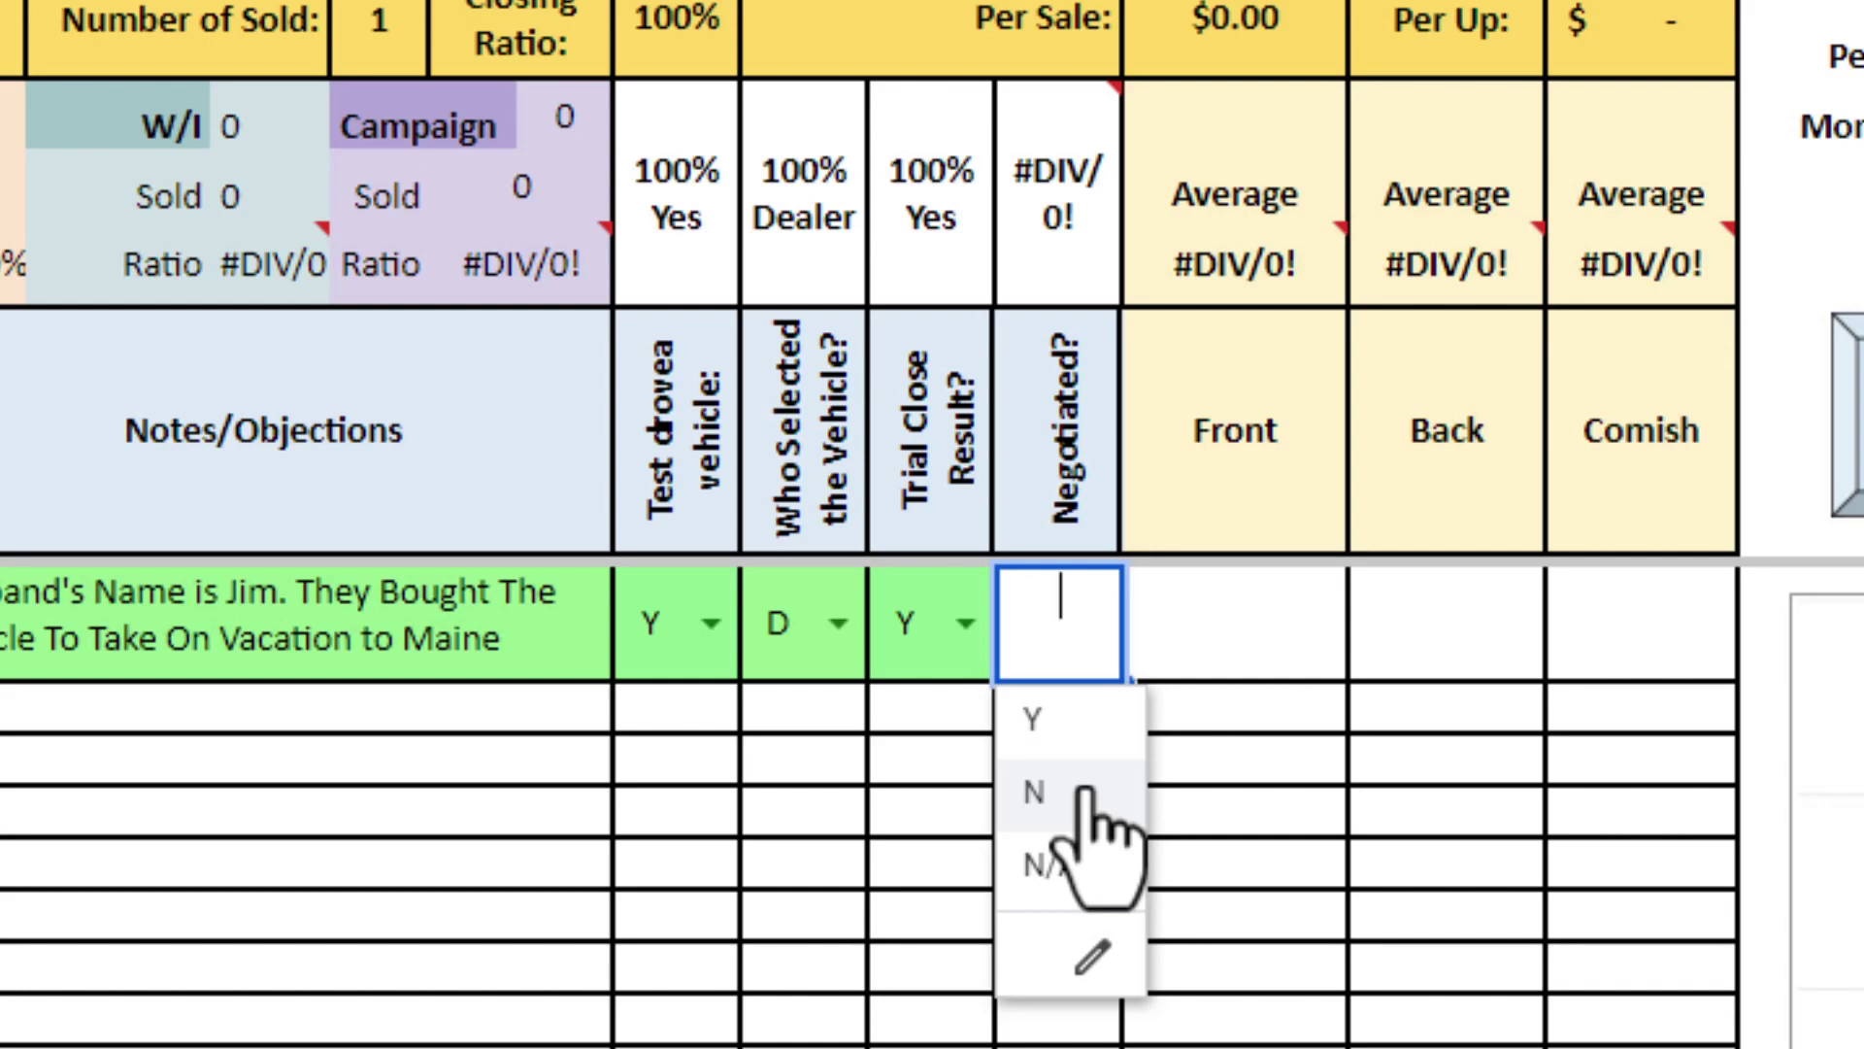
click(1097, 845)
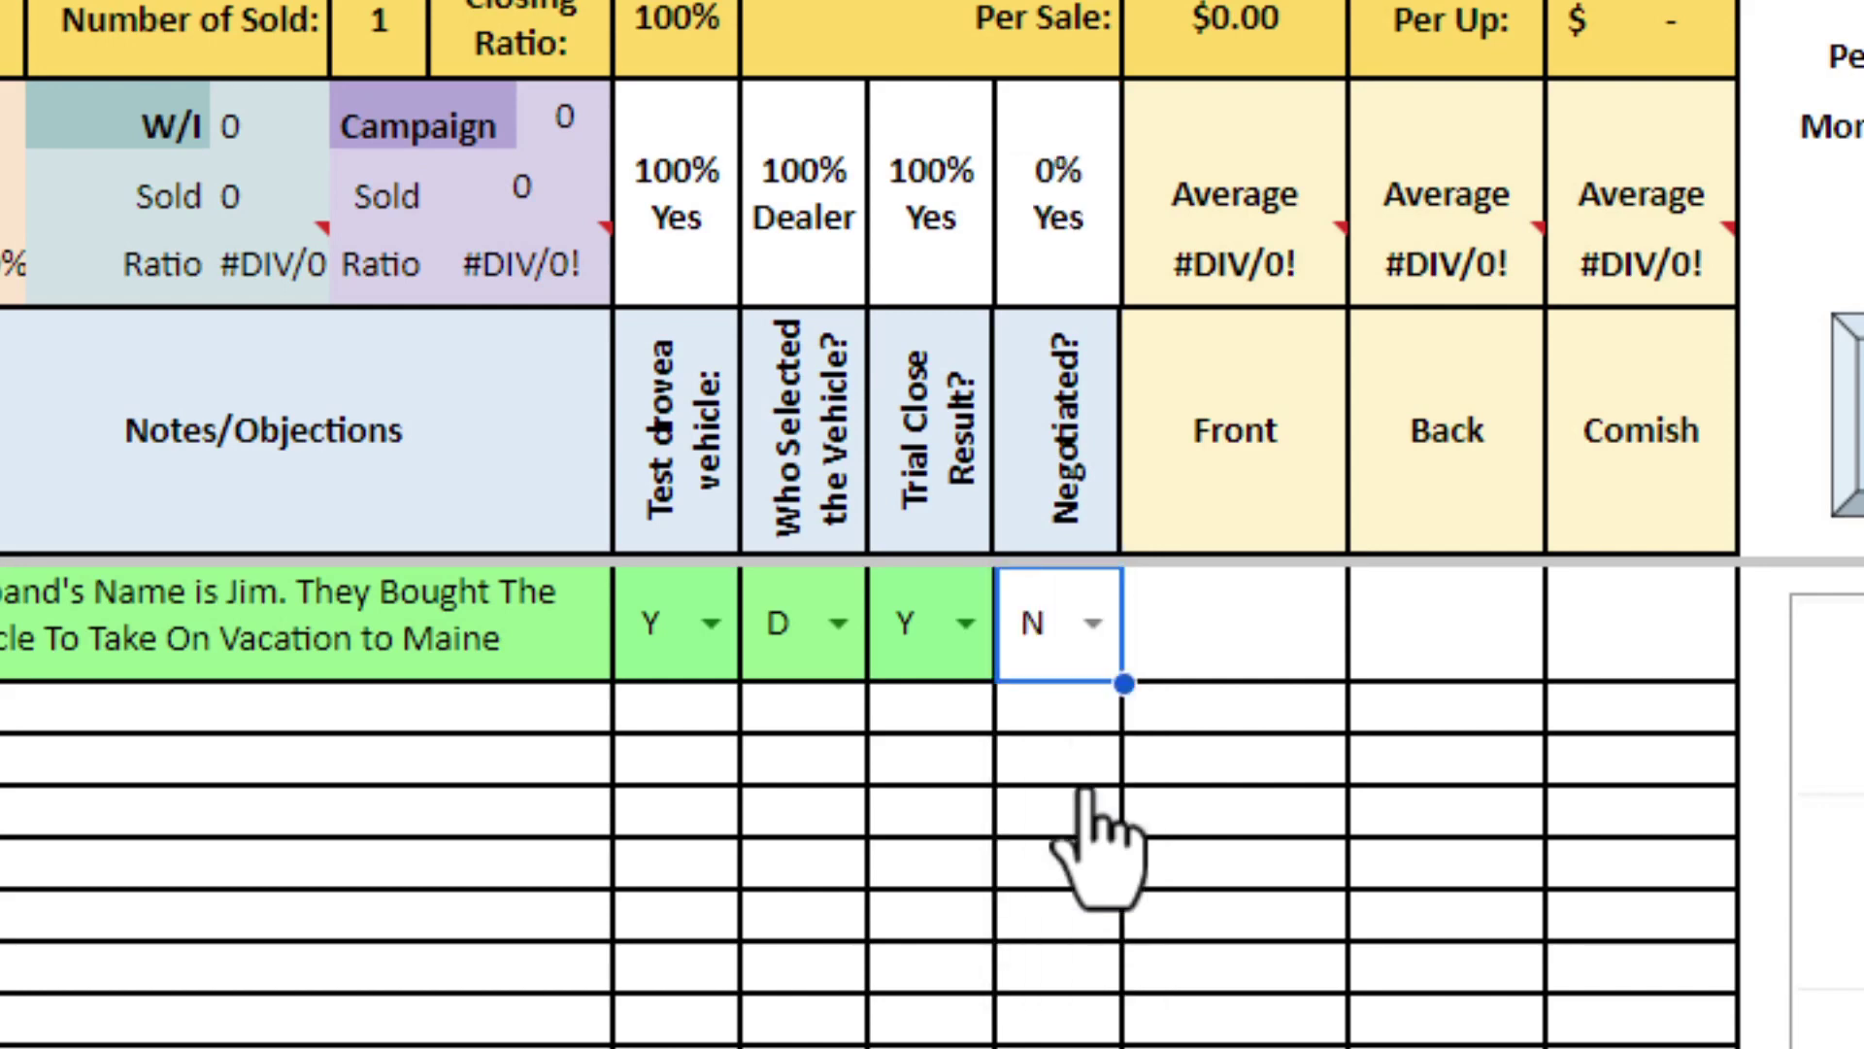
Enter a Front amount of 2000 and a Back amount of 1000 for the row 6 sale
click(1232, 645)
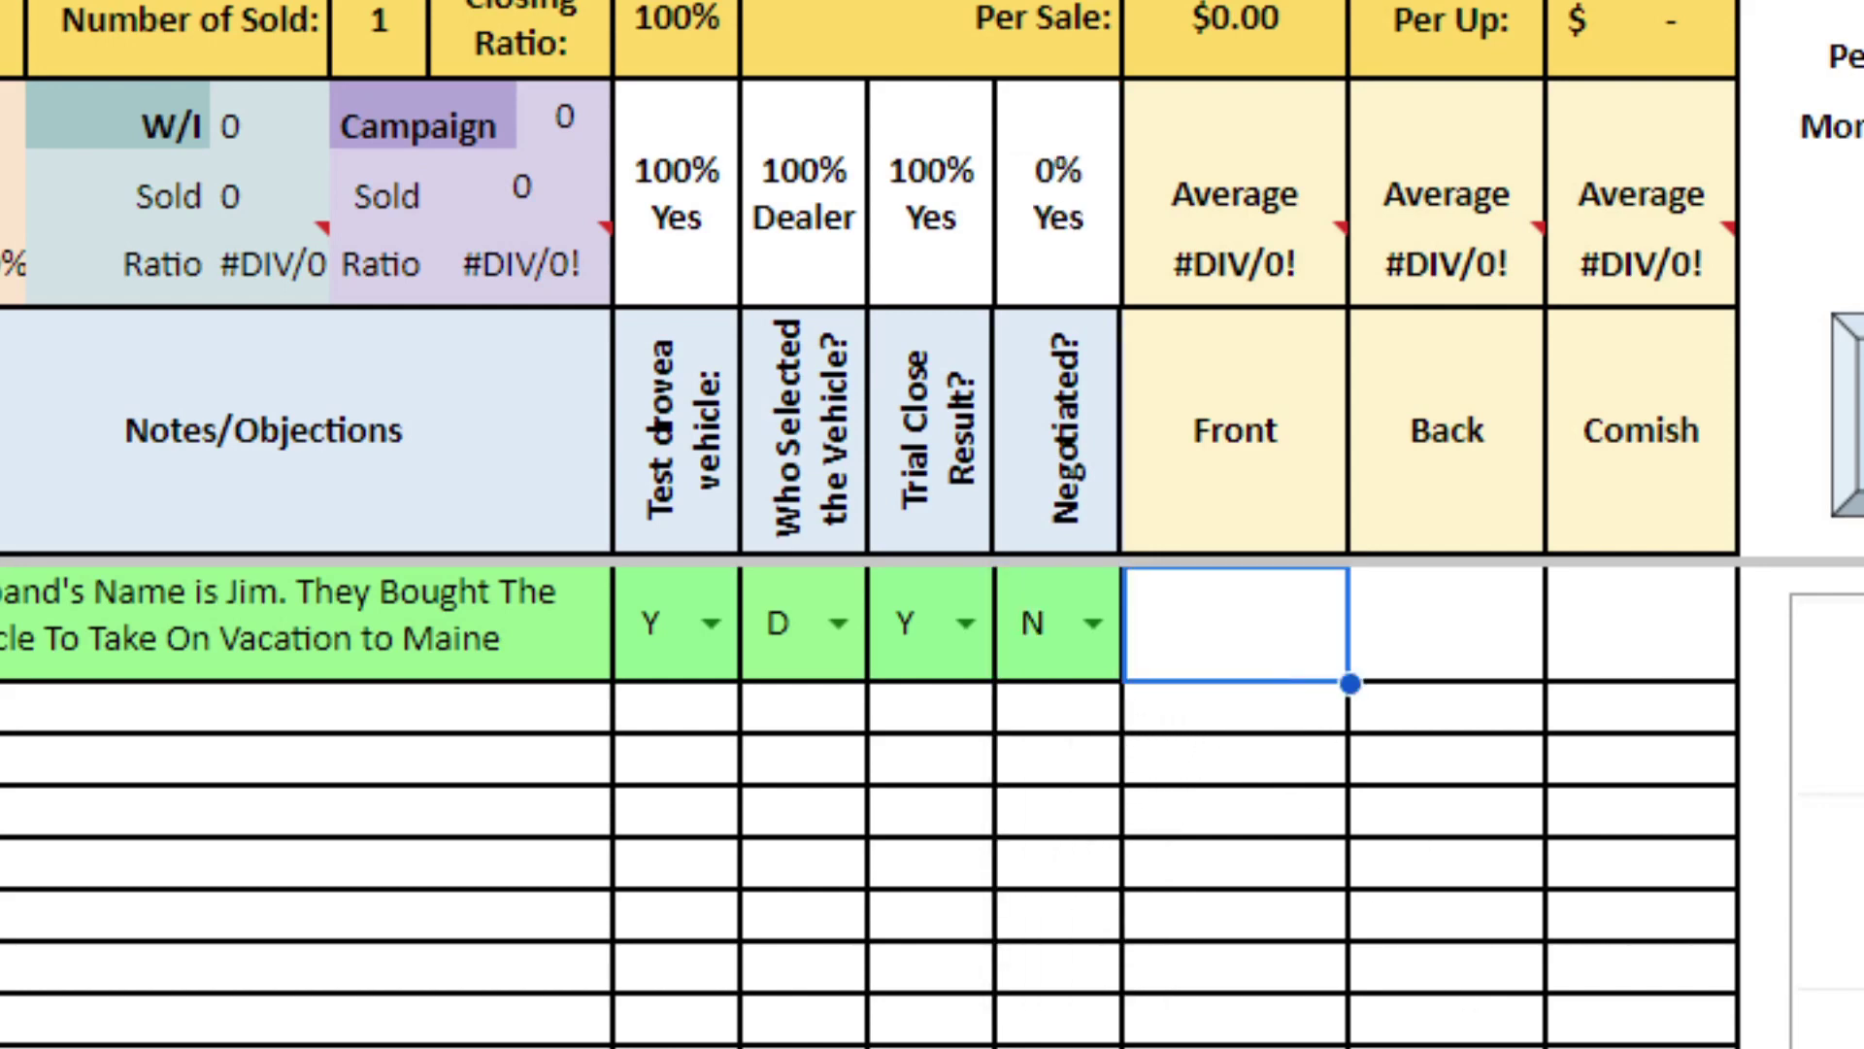
text(2000)
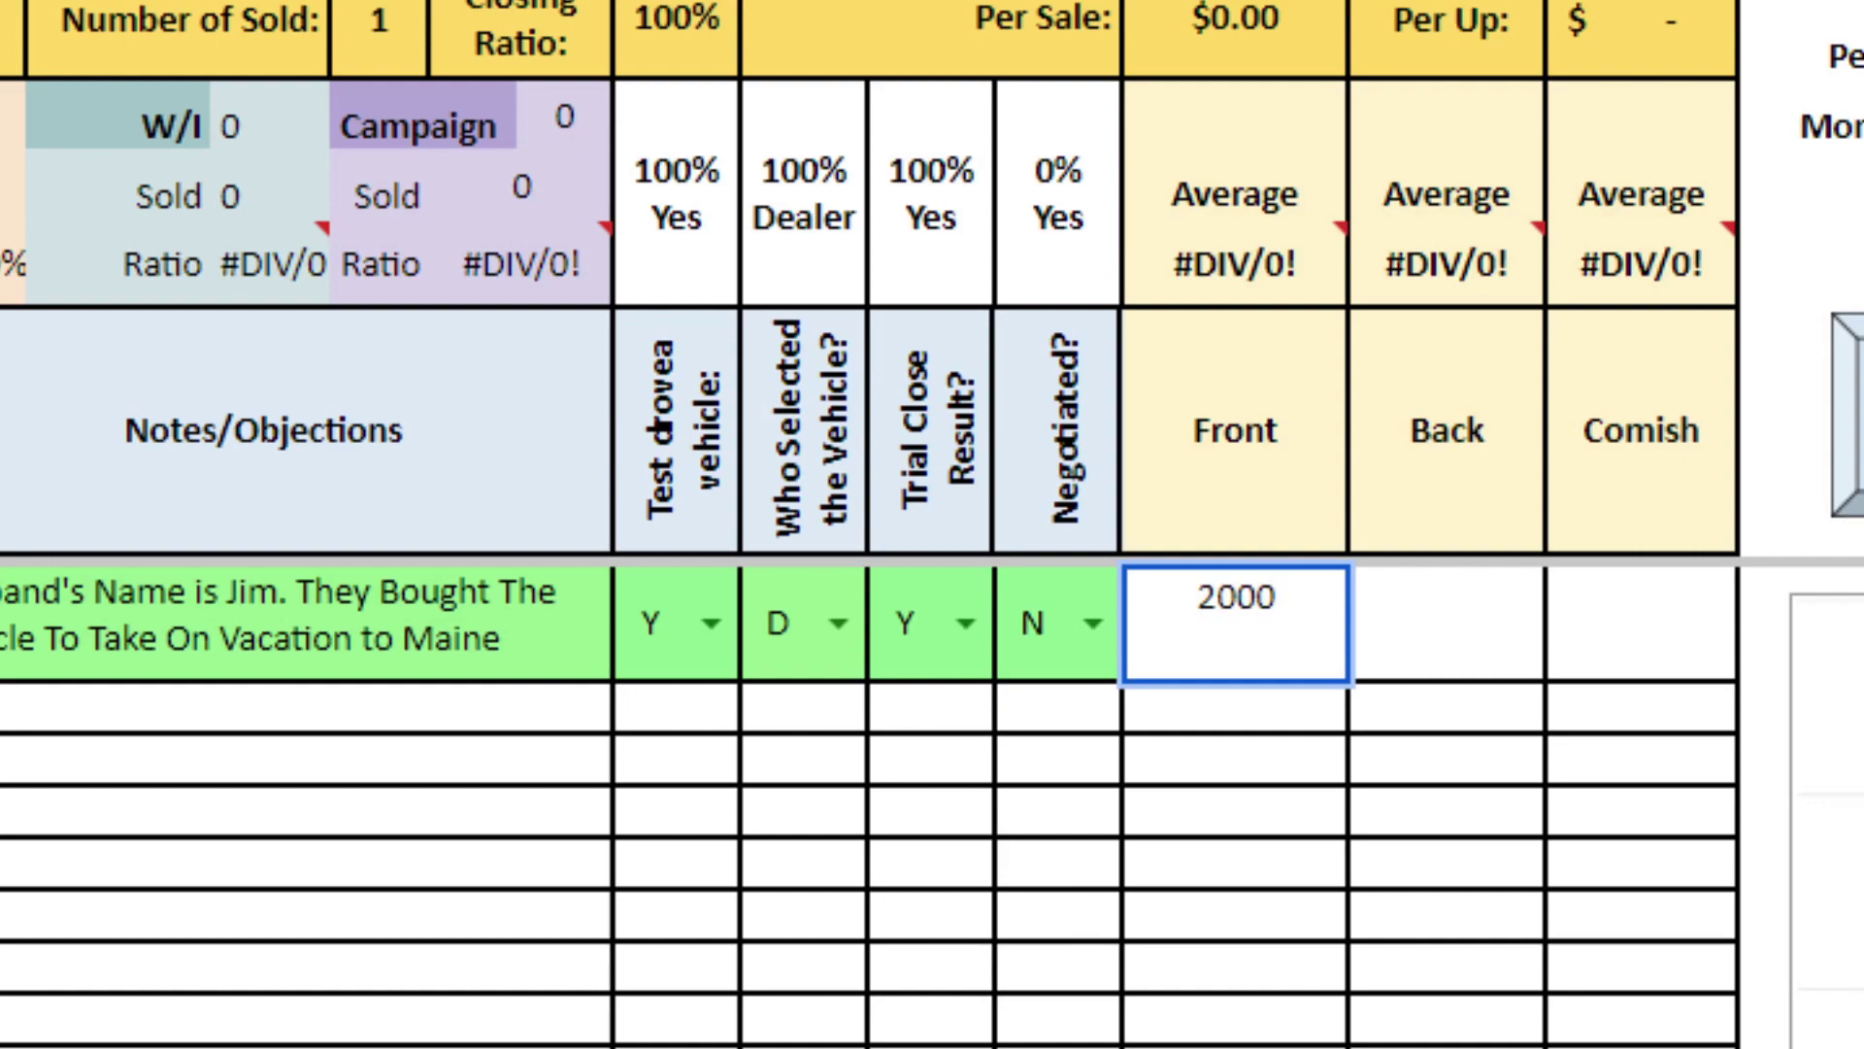
key(Tab)
text(1000)
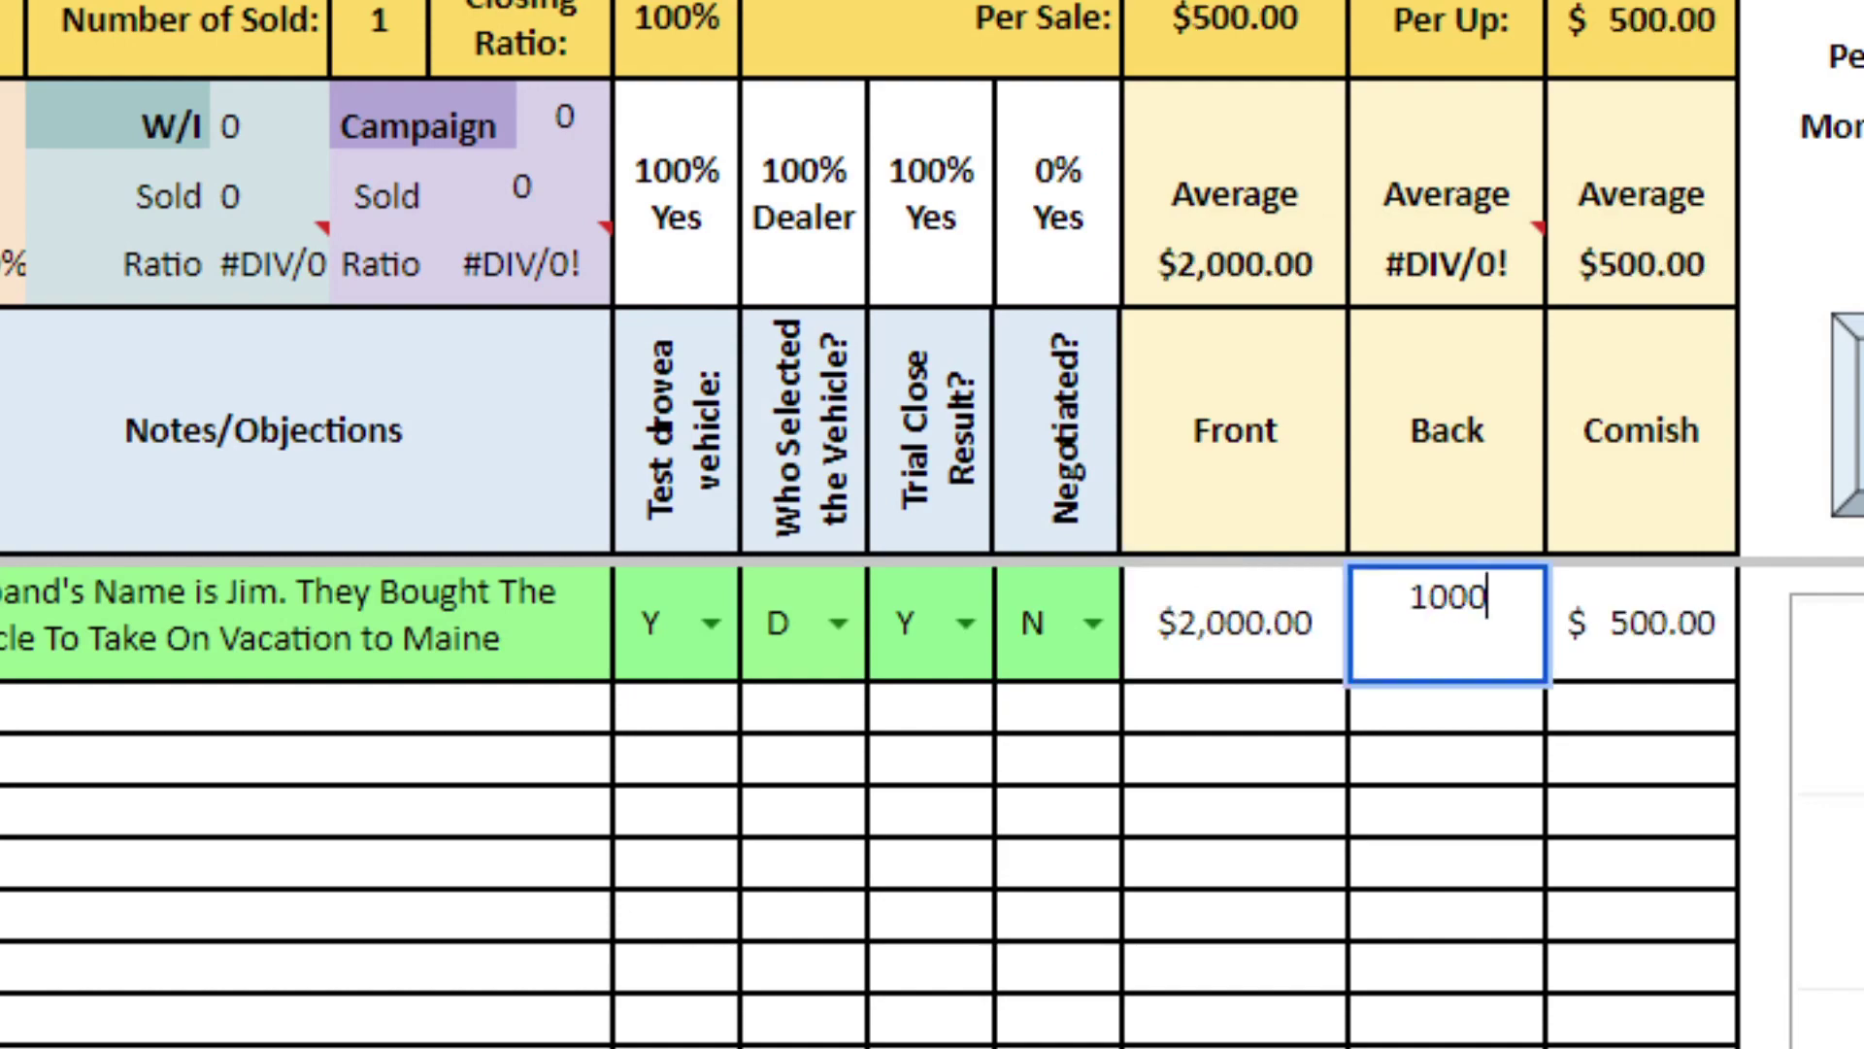
key(Return)
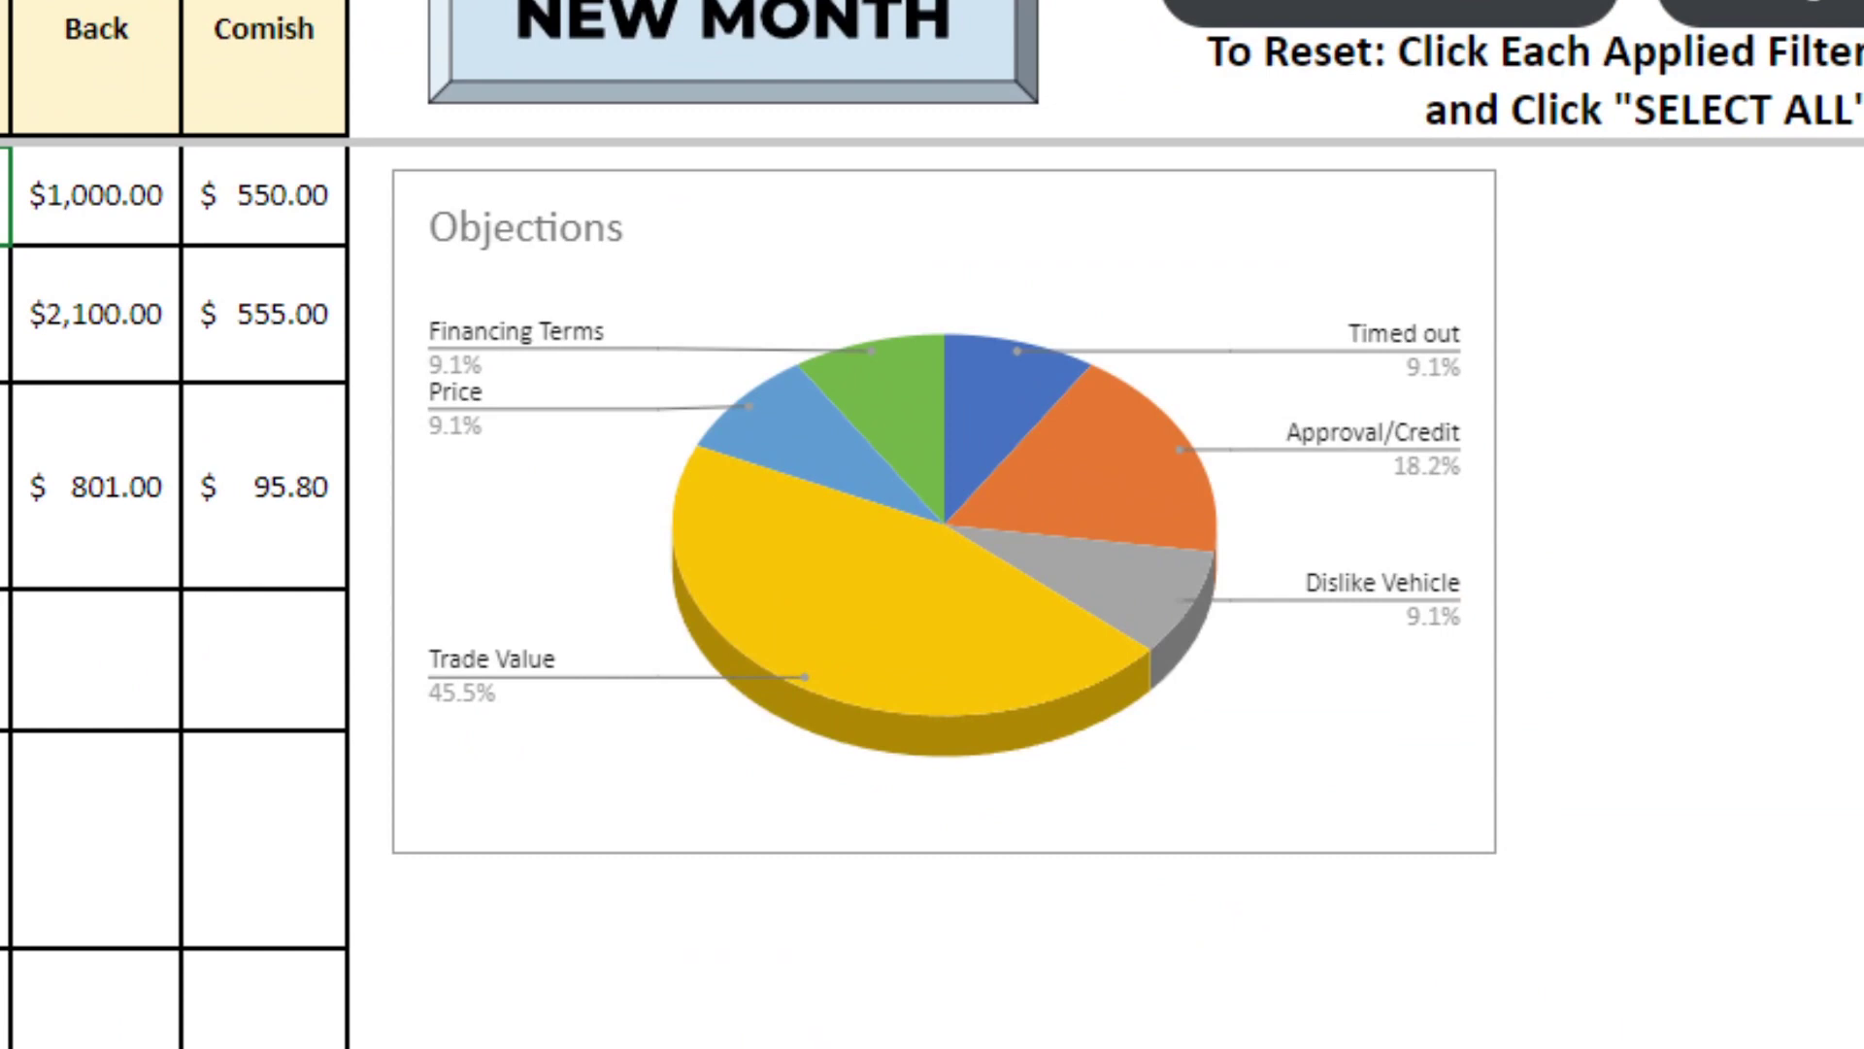
Filter the Delivered? column to exclude SPLIT and Y, keeping the blanks and N
click(944, 512)
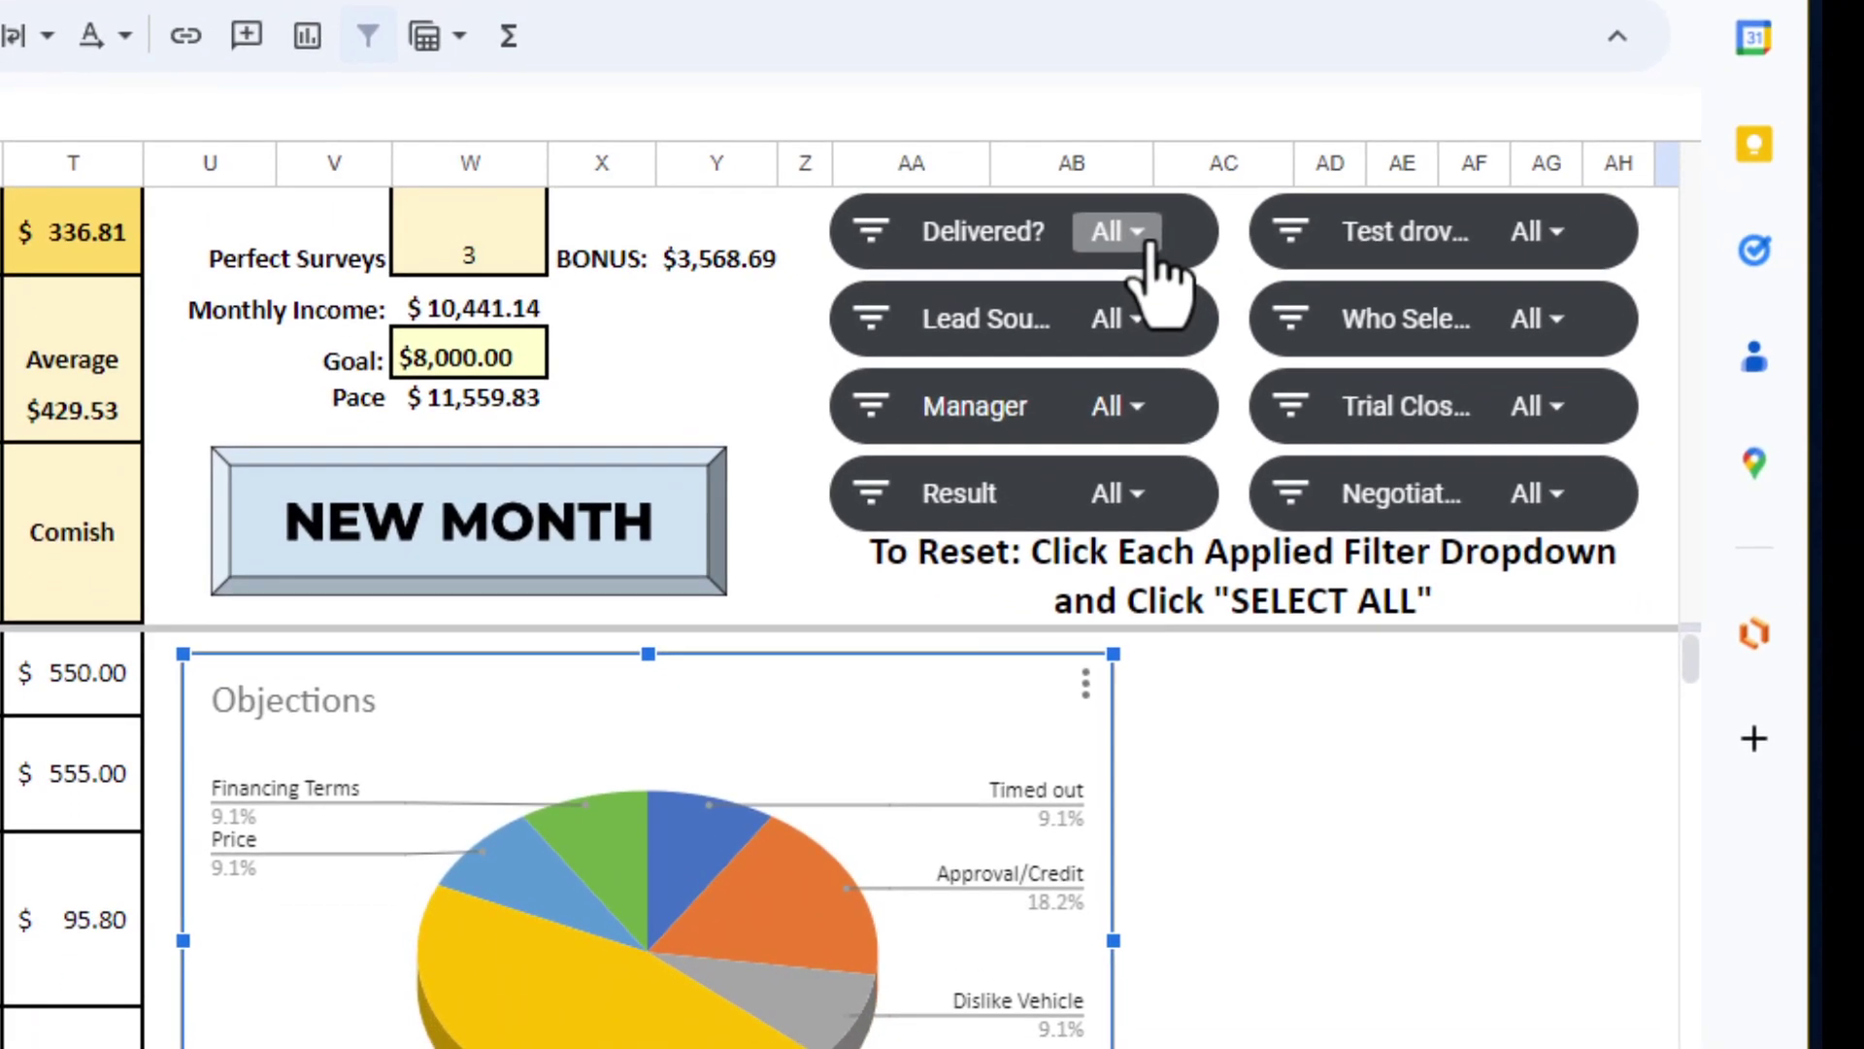
click(1149, 249)
click(982, 655)
click(967, 716)
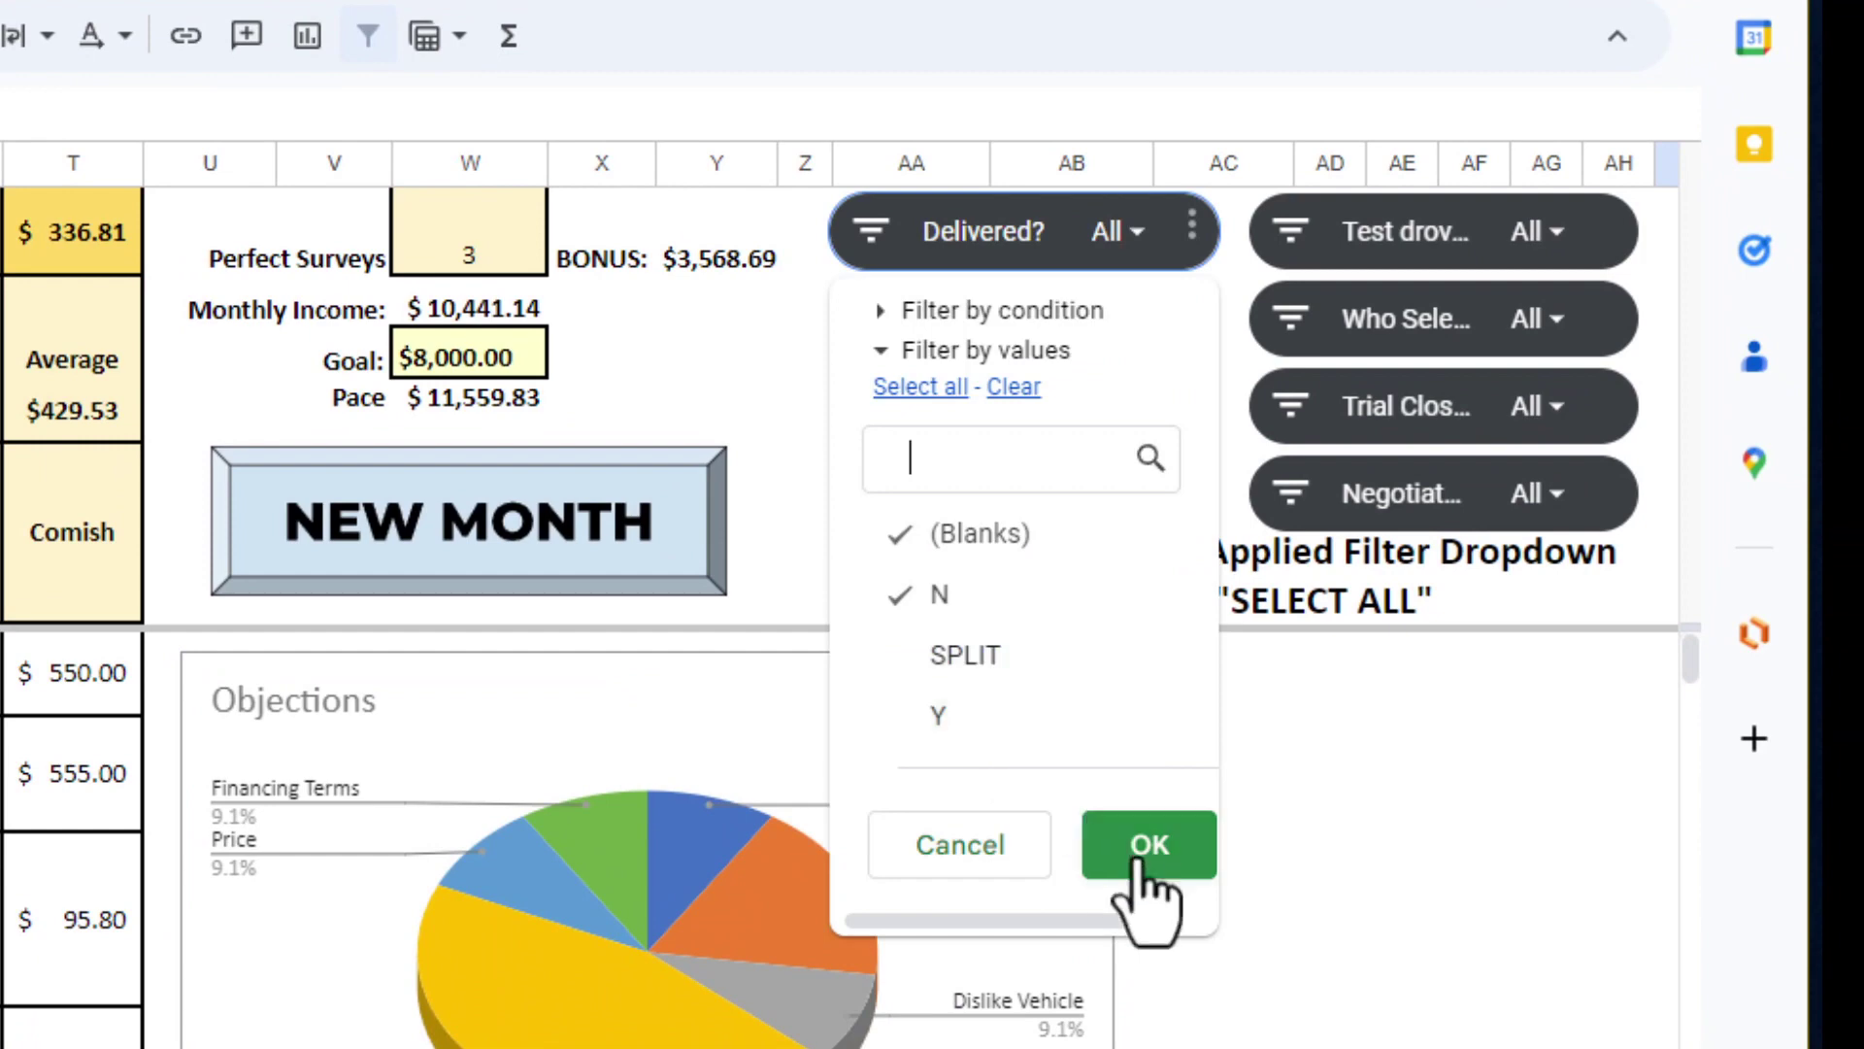
click(1148, 849)
Filter the Trial Close Result column to show only Y, excluding blanks, N and N/A
click(1561, 418)
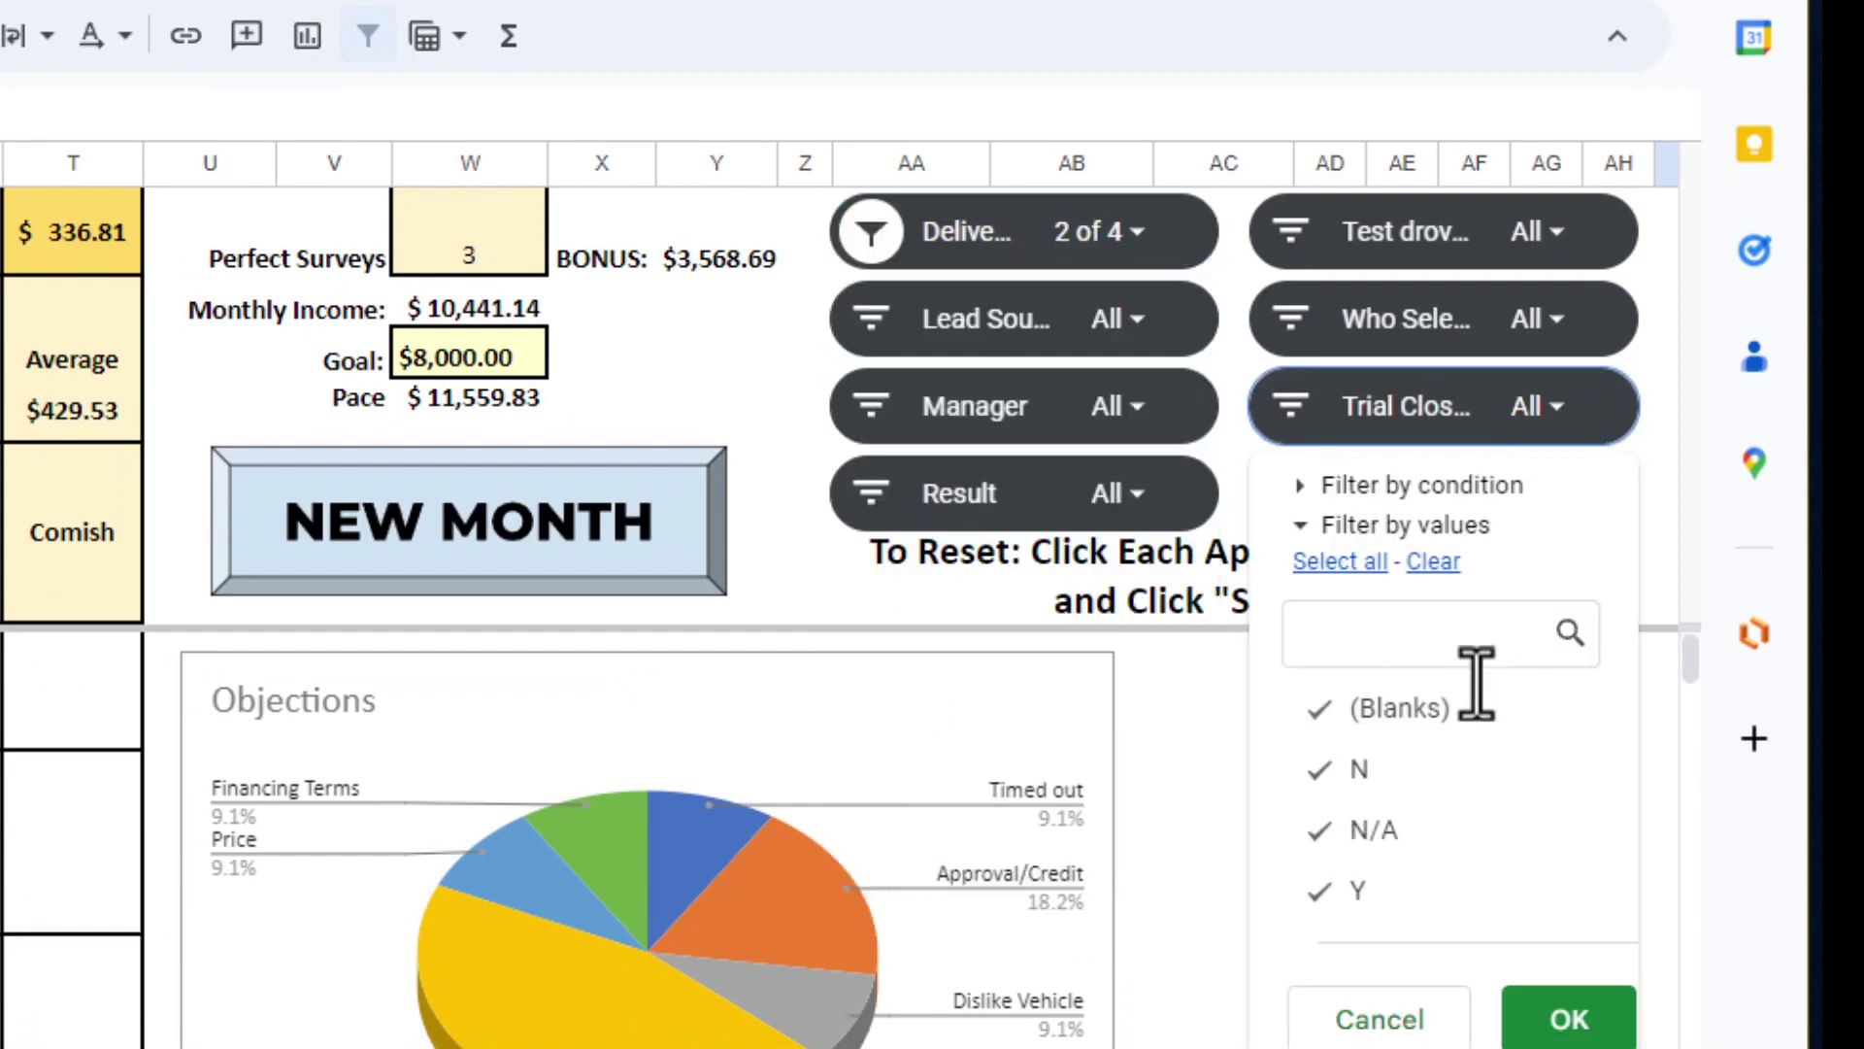
click(1378, 832)
click(1369, 768)
click(1427, 708)
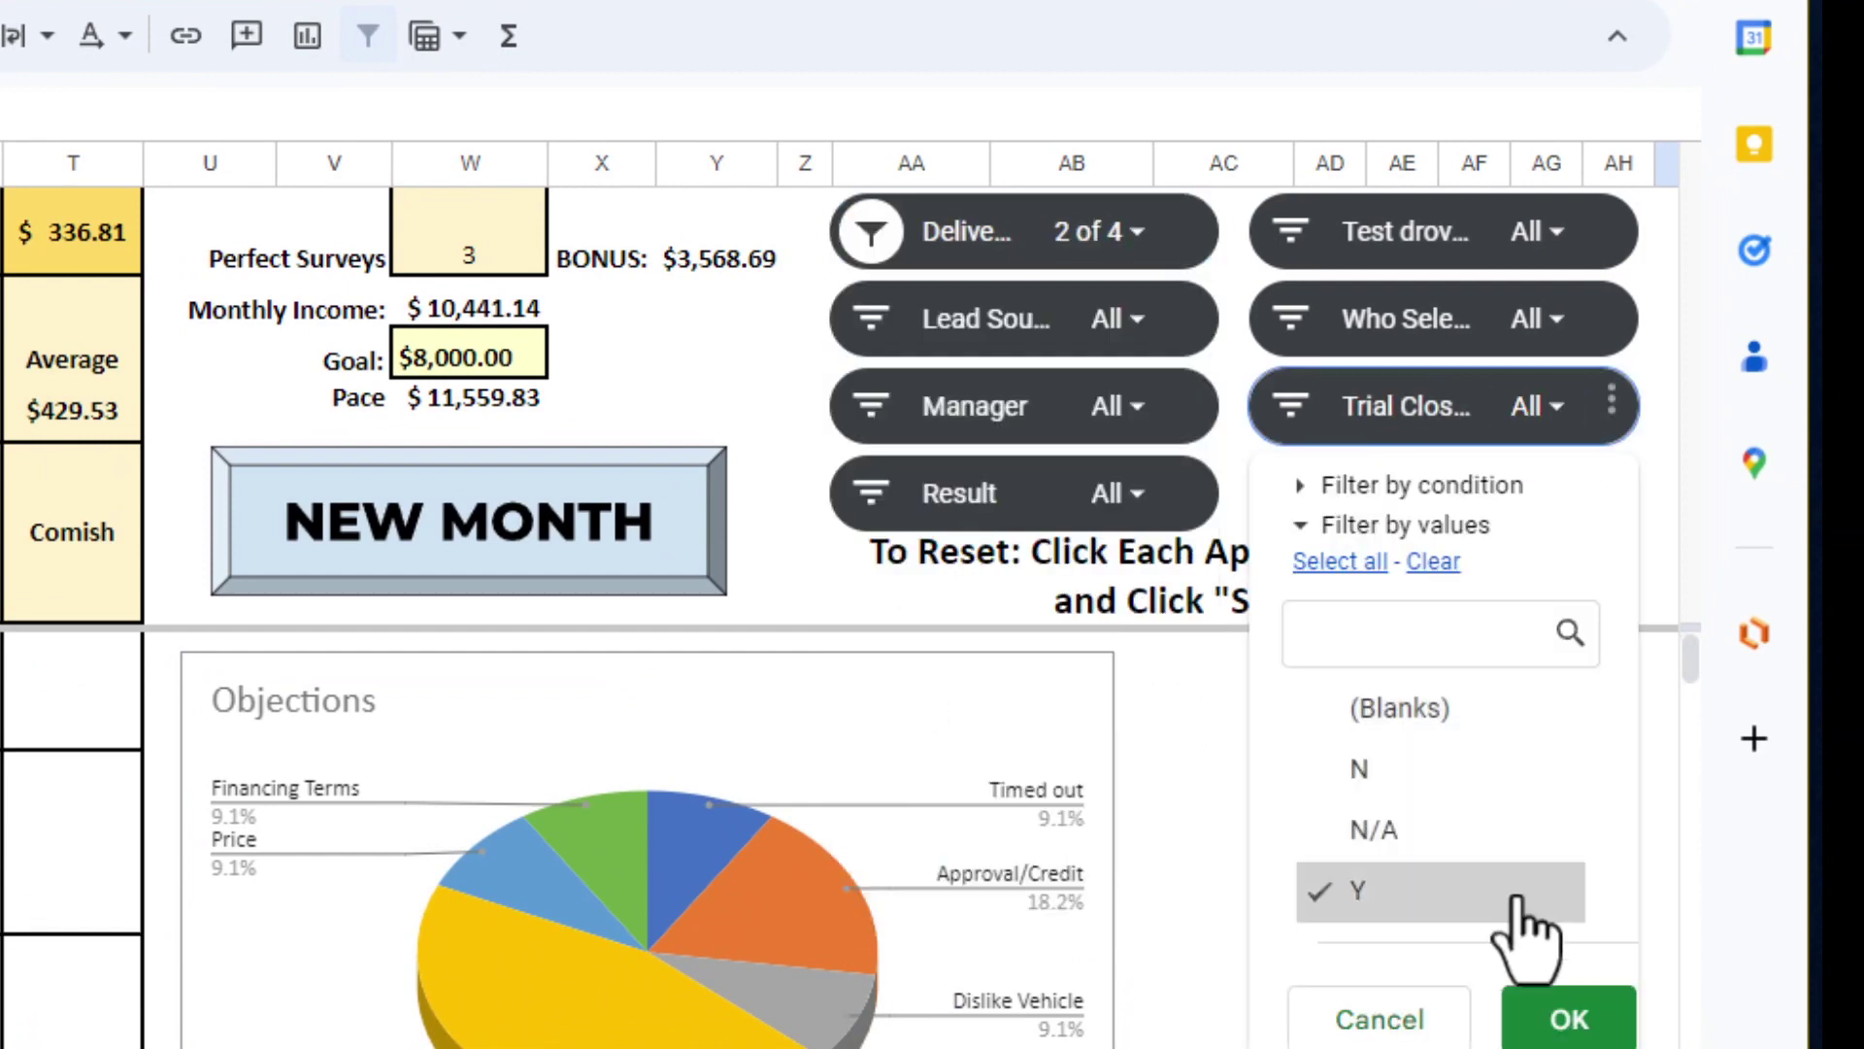
click(1566, 1019)
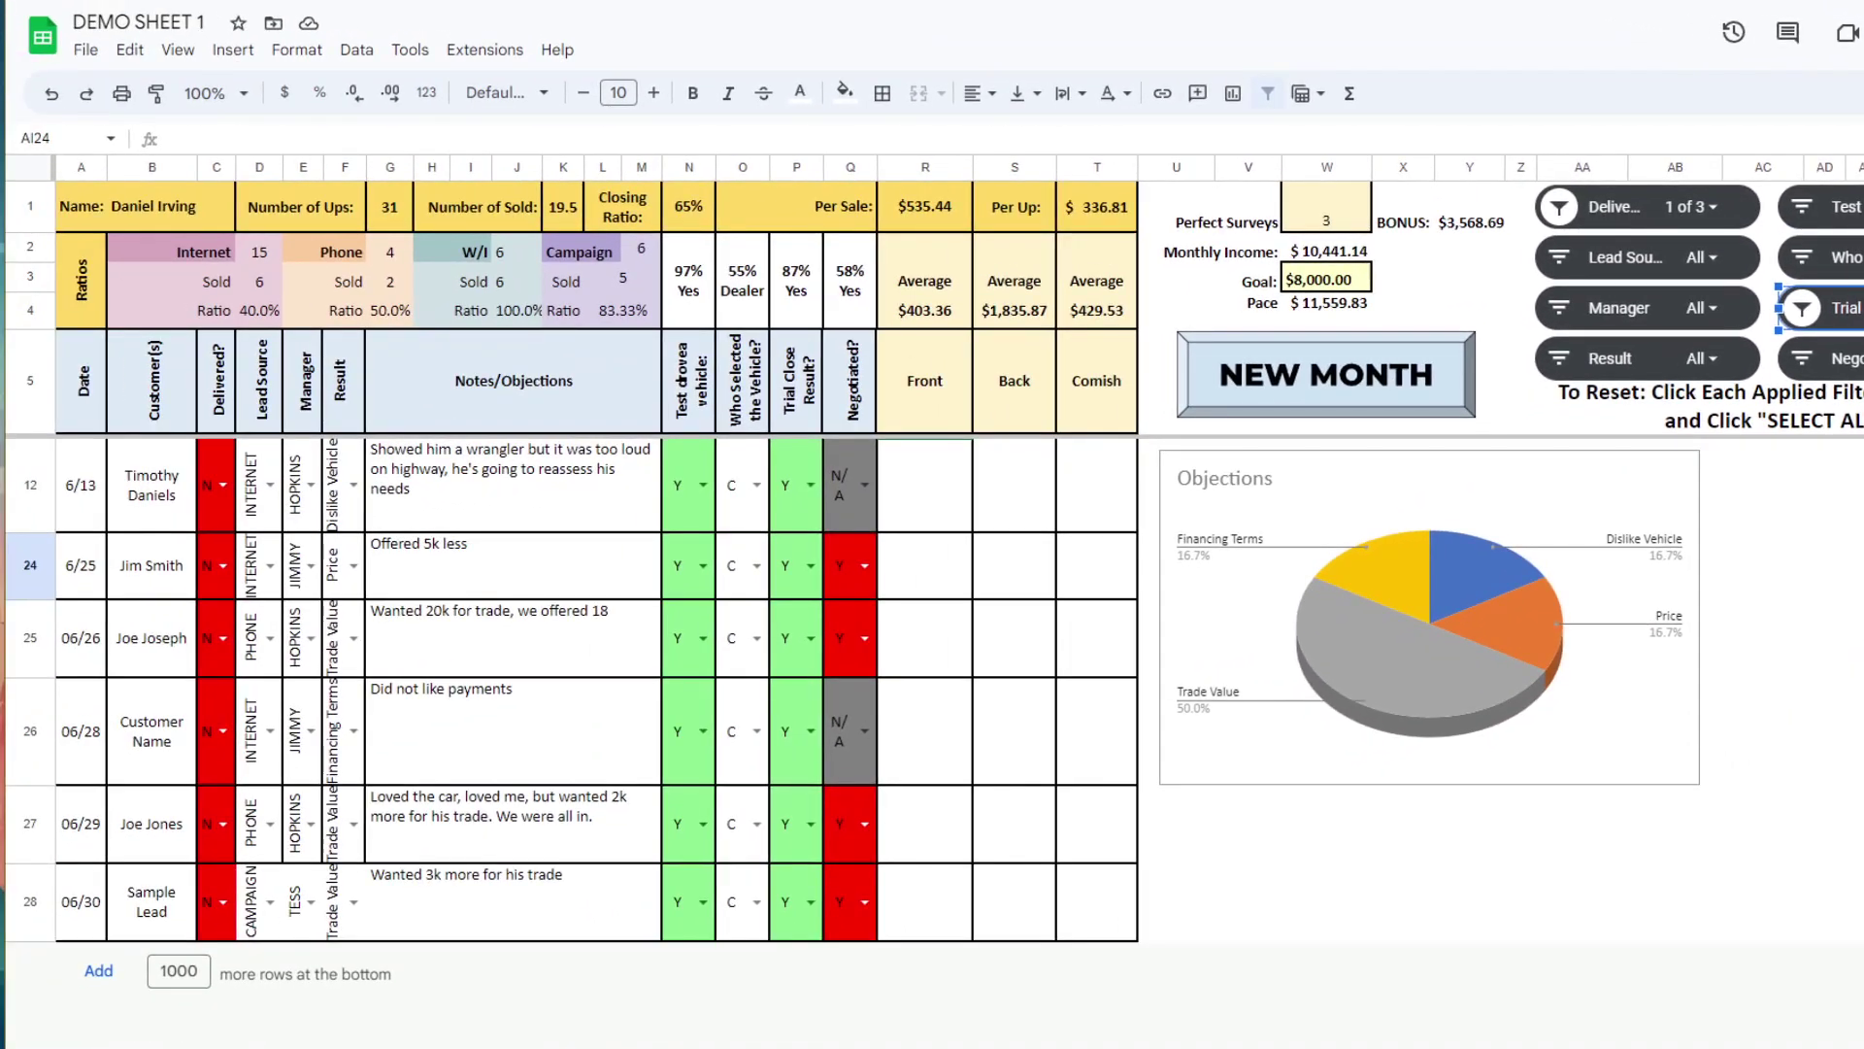
Review the notes and objections of the undelivered leads that remain after filtering
click(523, 903)
click(493, 723)
click(469, 802)
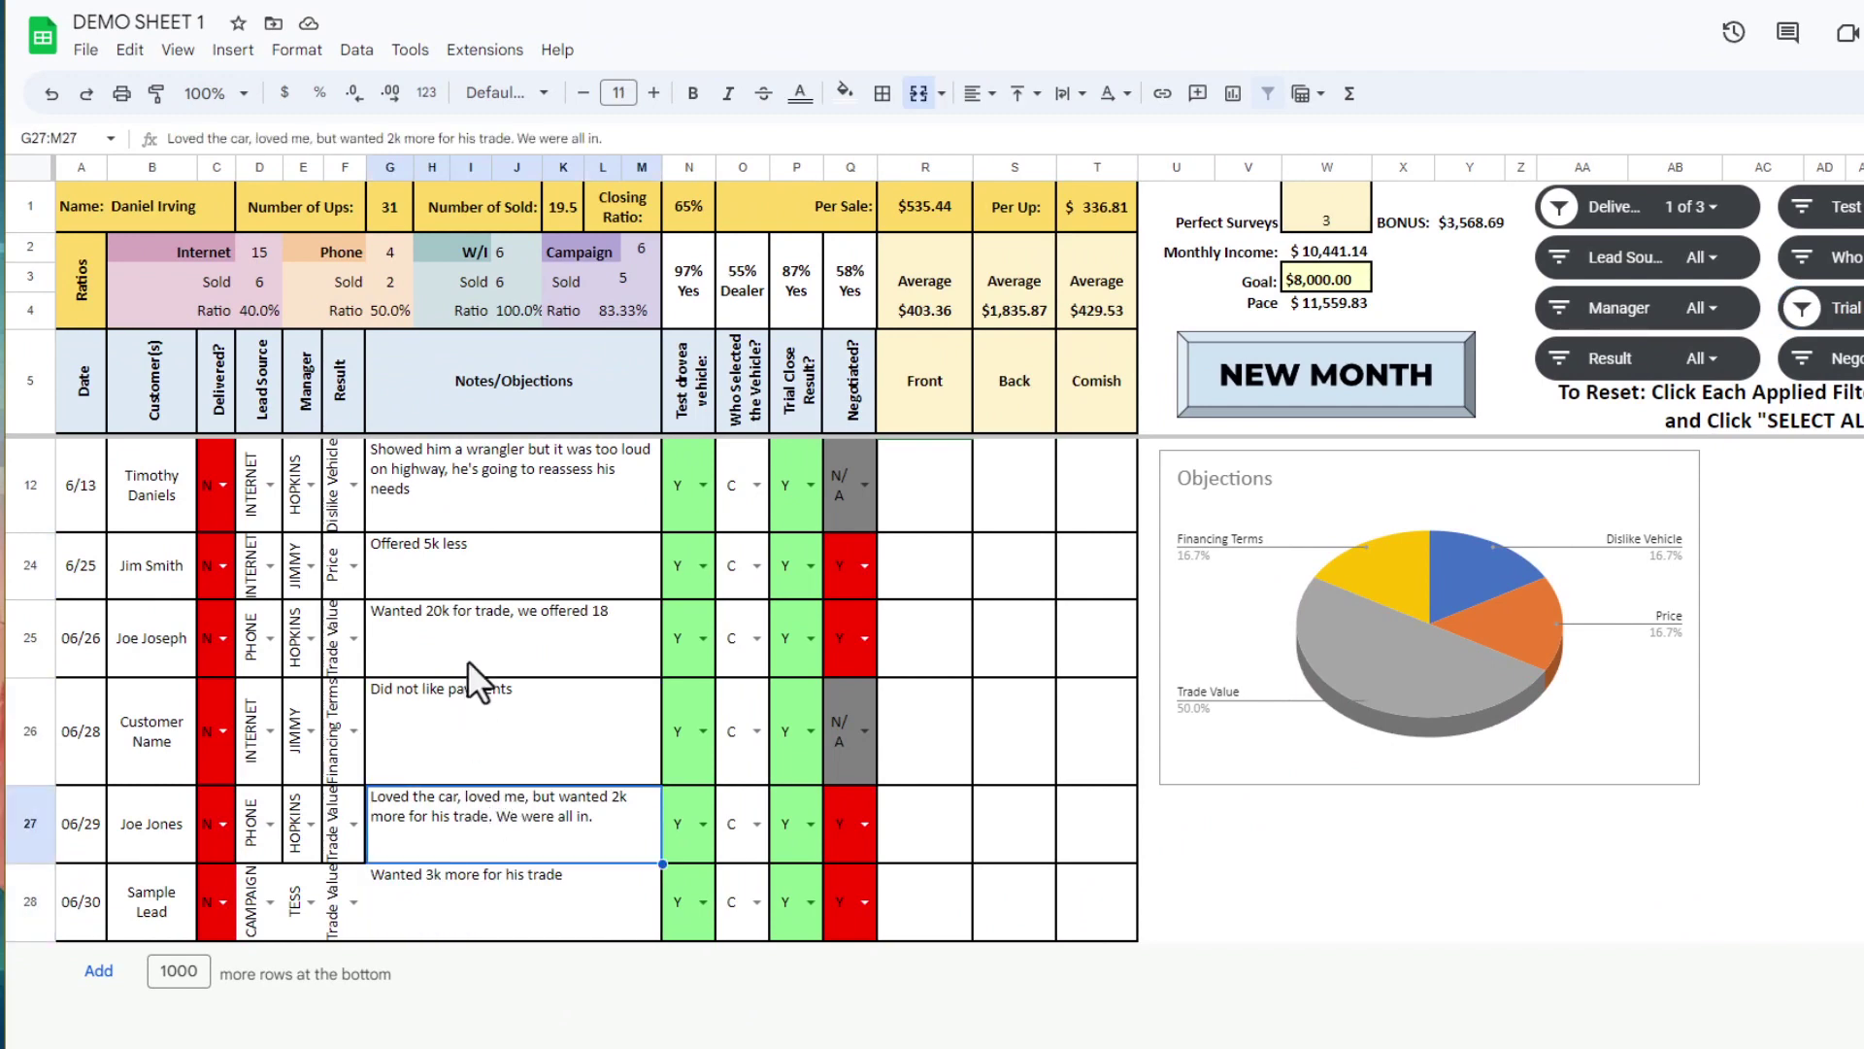
click(478, 574)
click(480, 495)
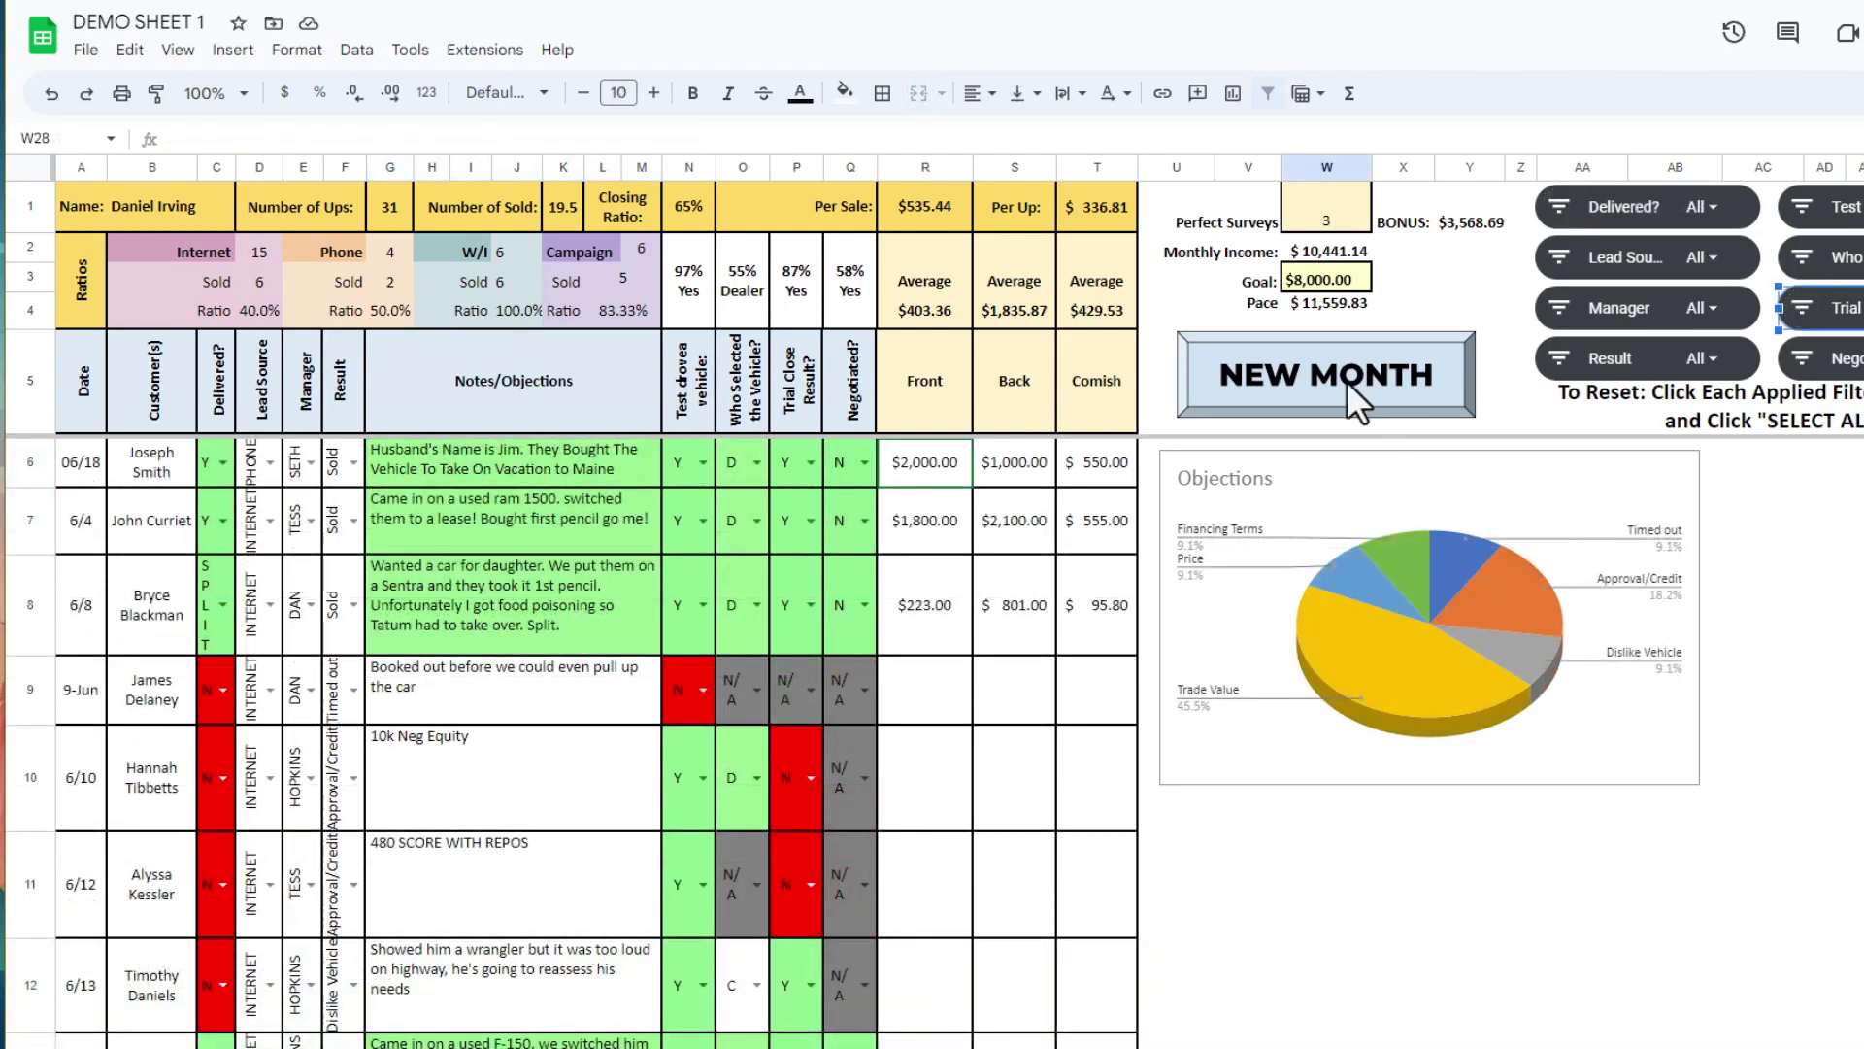
Start the new-month reset of the sheet
click(1348, 380)
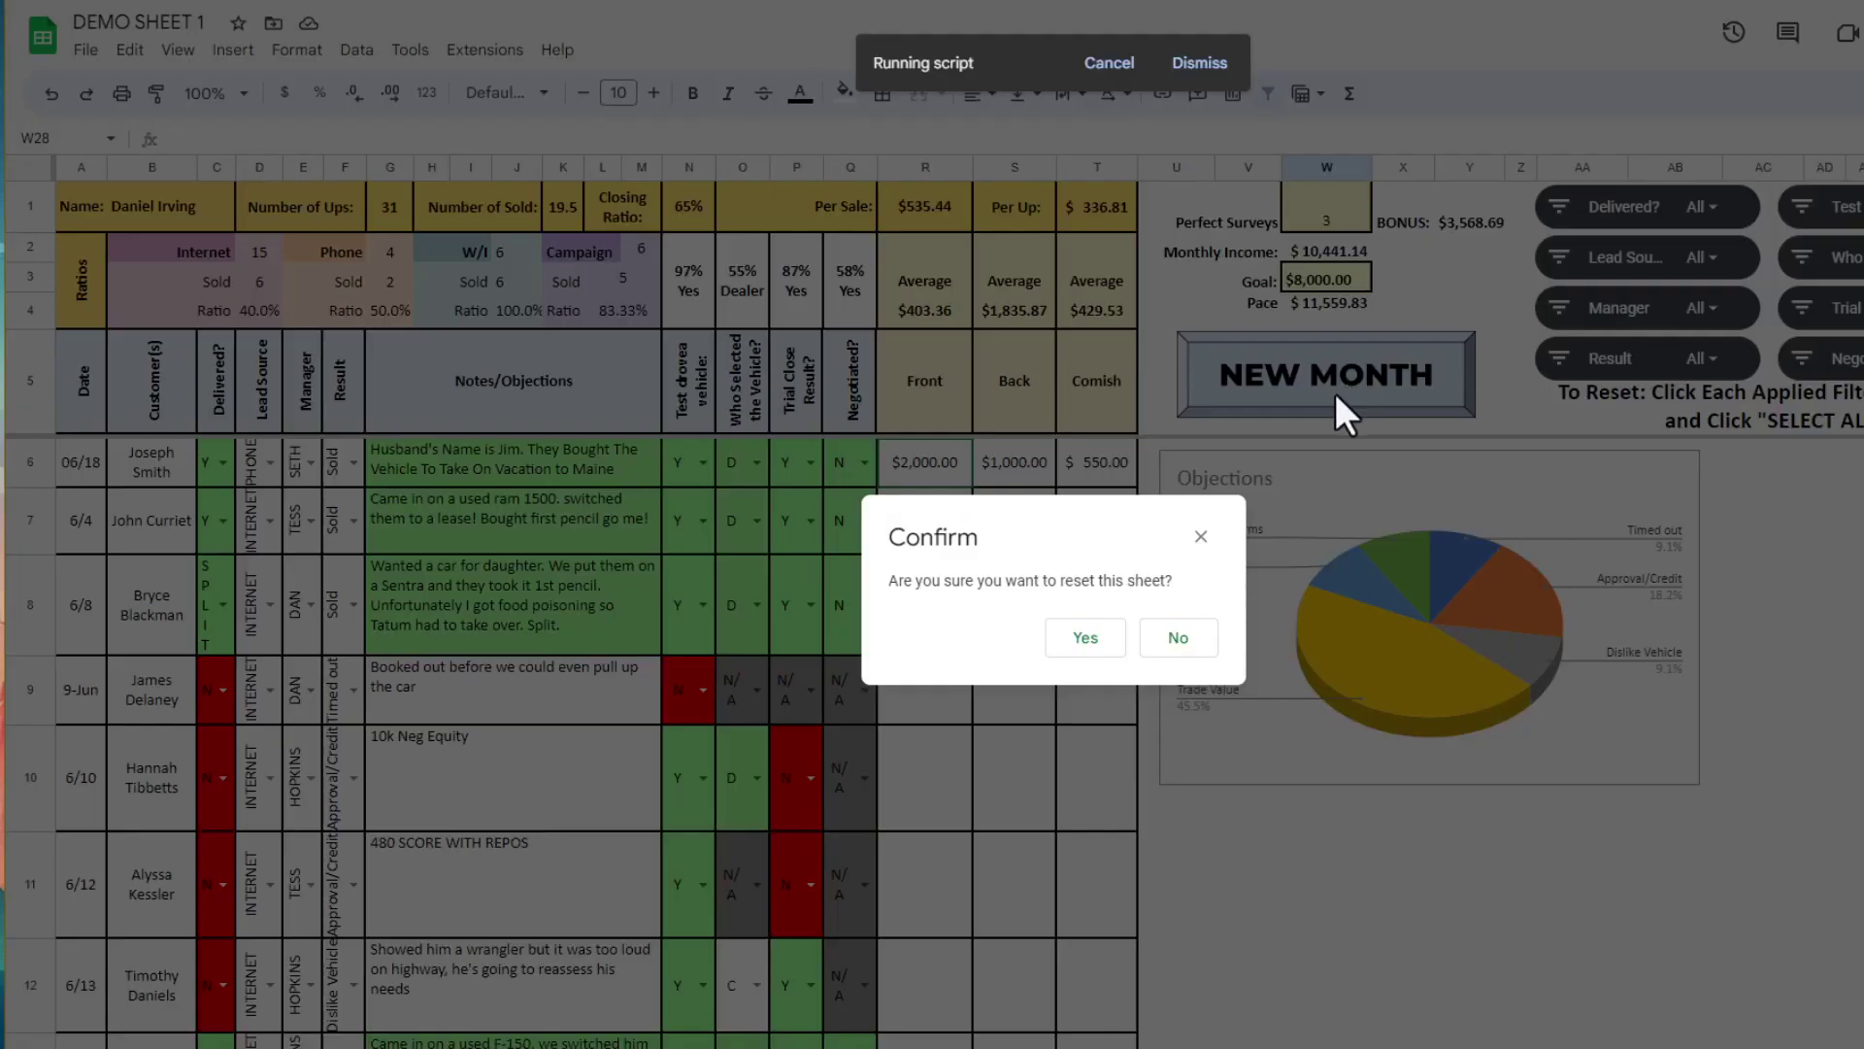